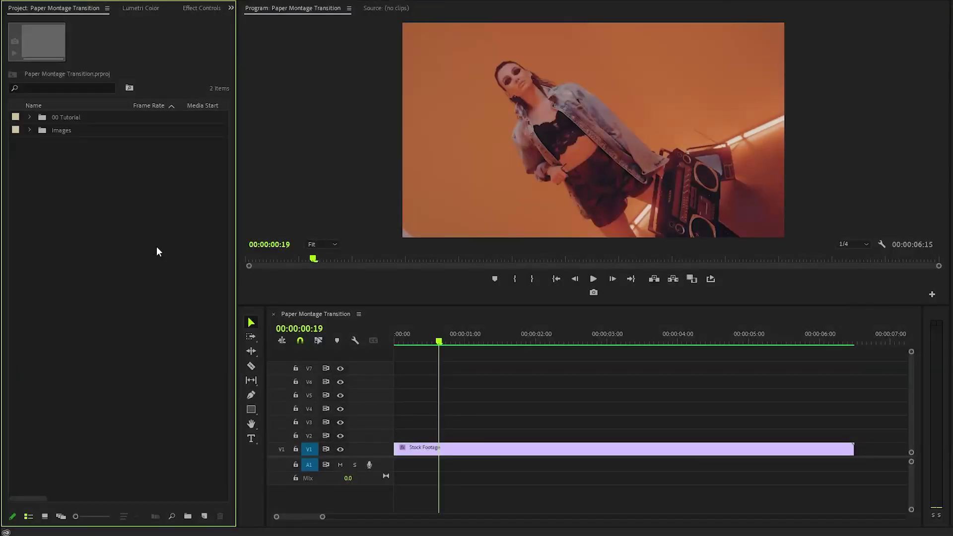
Step: Preview the sequence and expand the Images bin in the Project panel
drag(440, 341, 463, 366)
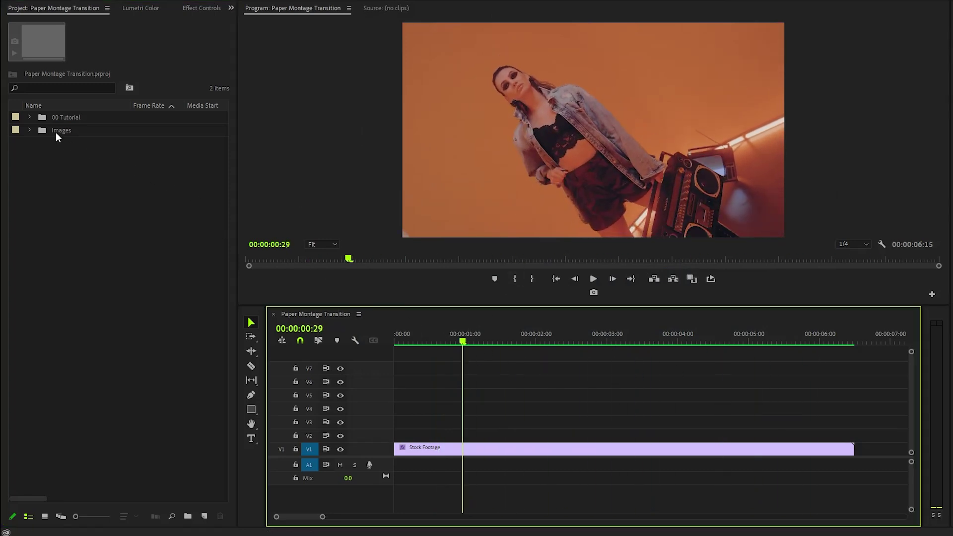
click(93, 132)
click(30, 132)
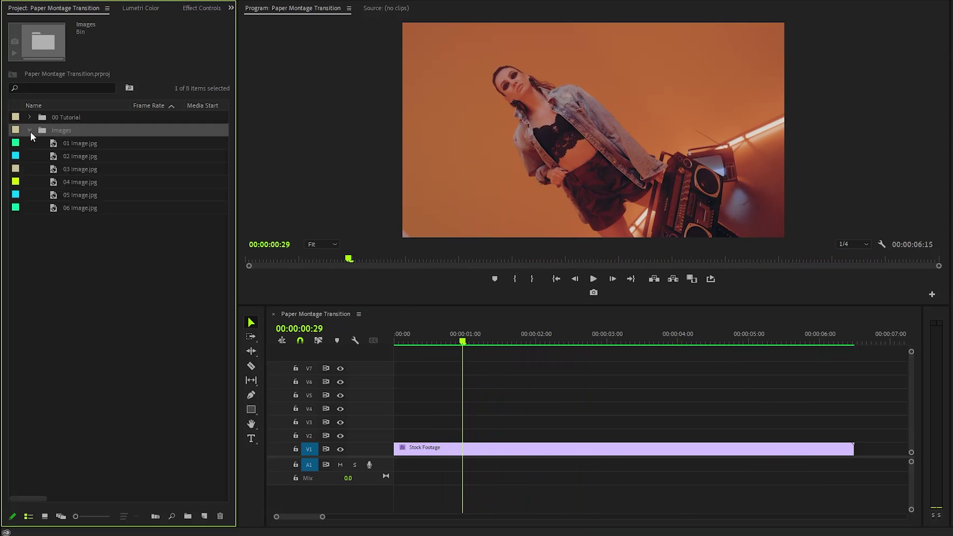
Step: Select all six images together, 01 Image.jpg through 06 Image.jpg
click(84, 143)
click(84, 157)
click(84, 170)
click(85, 182)
click(86, 195)
click(86, 208)
click(88, 234)
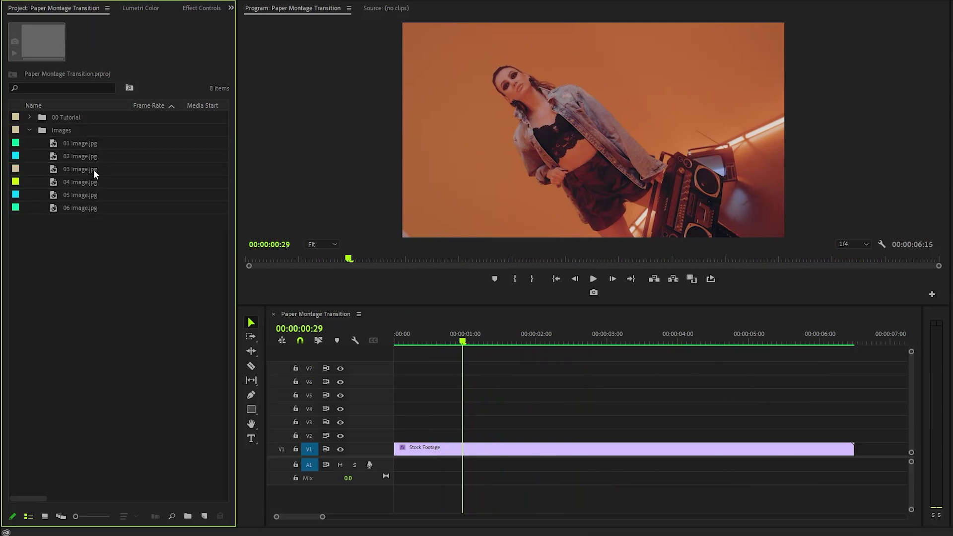
click(92, 144)
shift+click(89, 209)
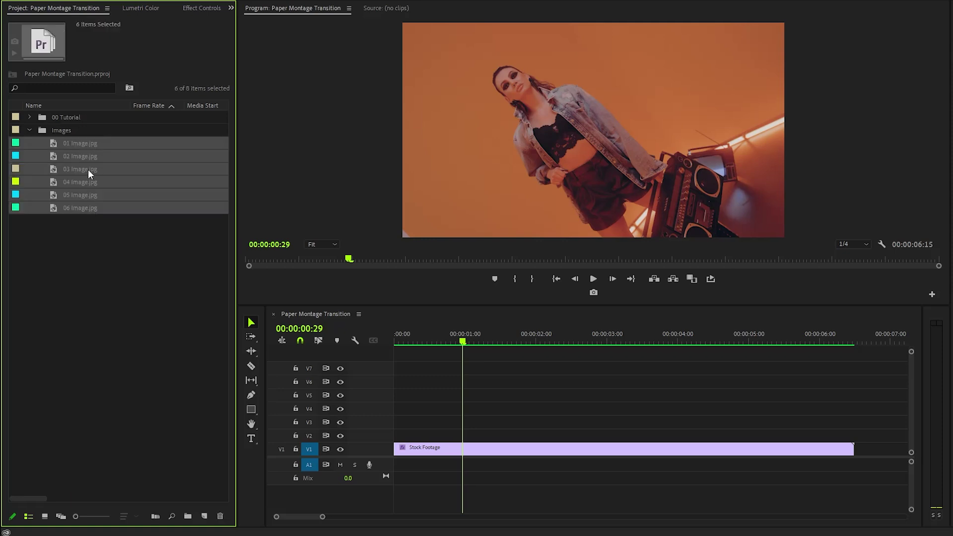
Step: Set the six selected images' duration to 24 frames (00:00:00:24) via Speed/Duration
right_click(85, 144)
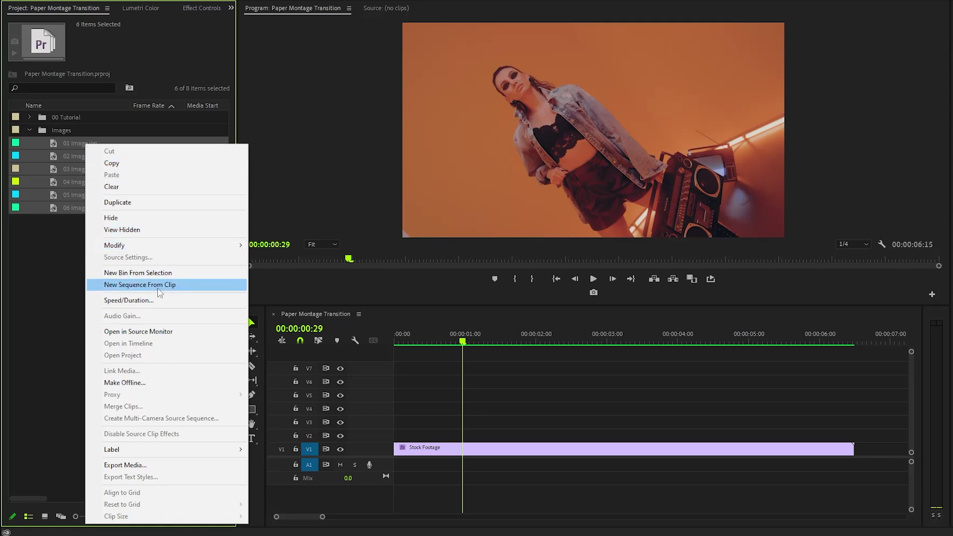
click(157, 300)
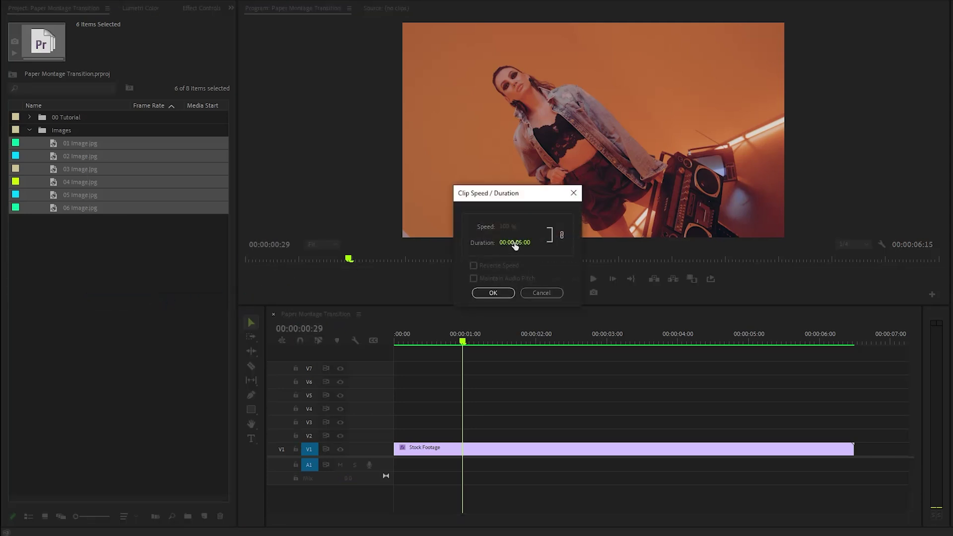
click(521, 246)
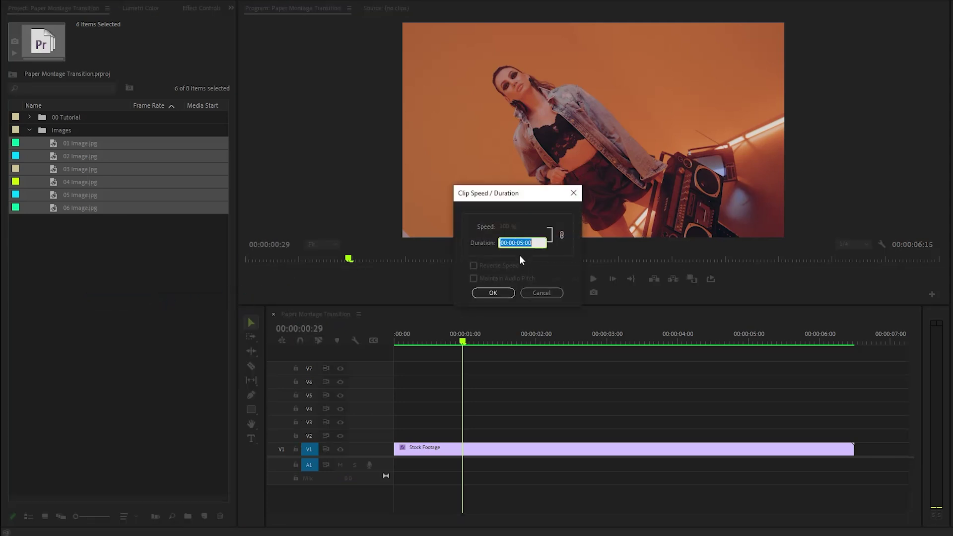
text(24)
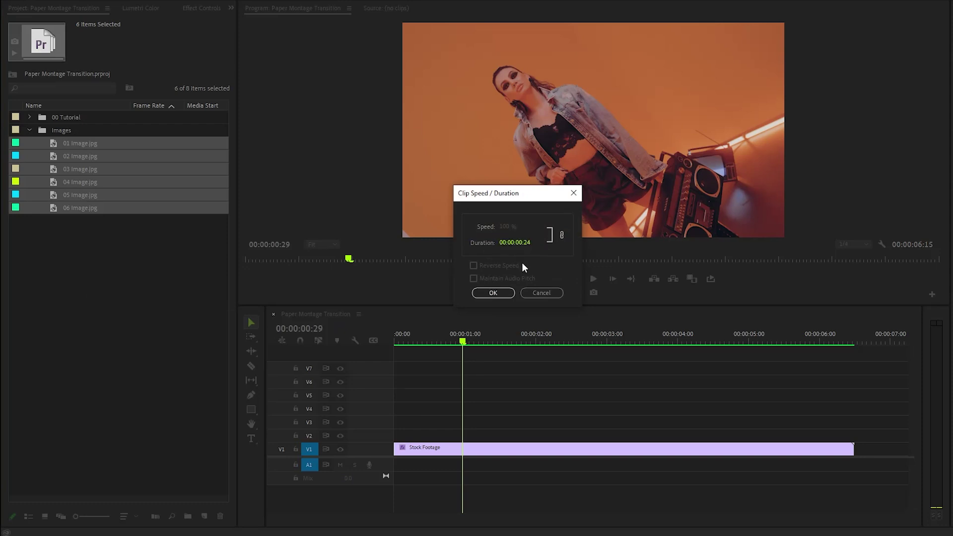
click(495, 293)
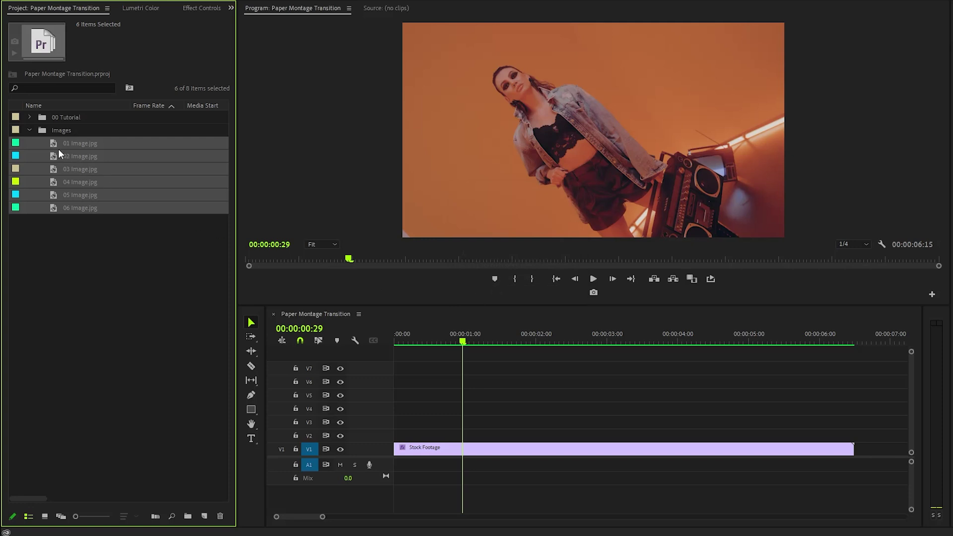
Step: Place the six images on V2 starting at one second and preview the result
drag(58, 148, 657, 438)
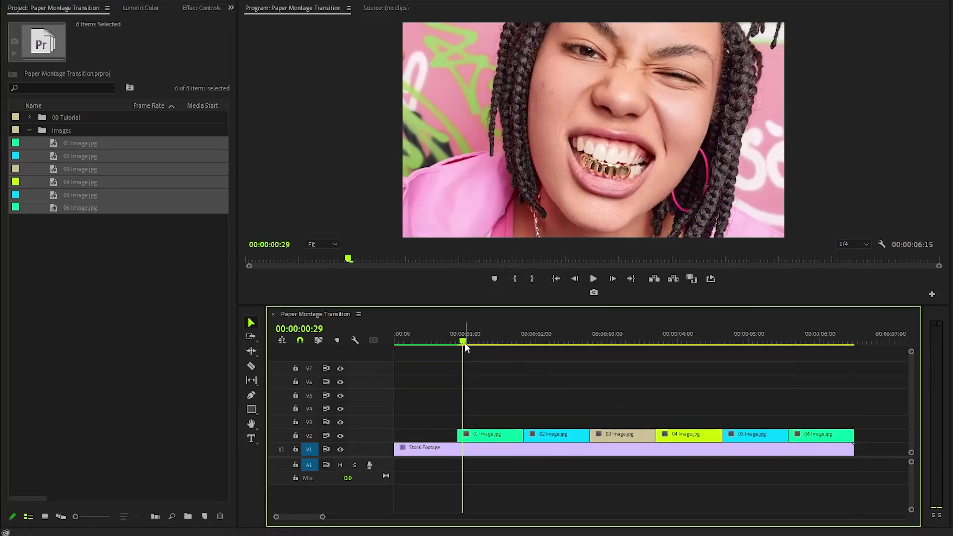
drag(465, 343, 474, 365)
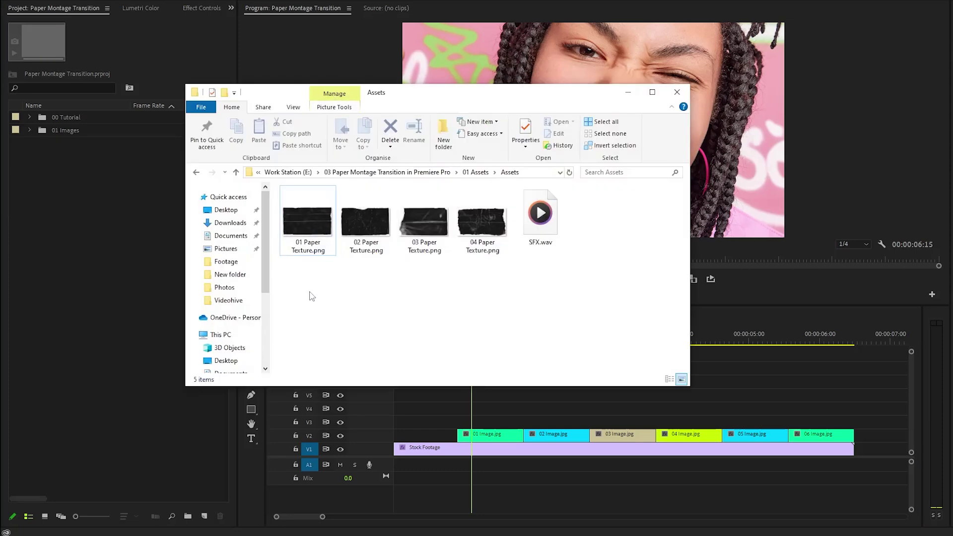
Step: Import the four Paper Texture PNGs from File Explorer into the project
drag(305, 295, 596, 216)
drag(311, 279, 487, 224)
drag(312, 229, 115, 223)
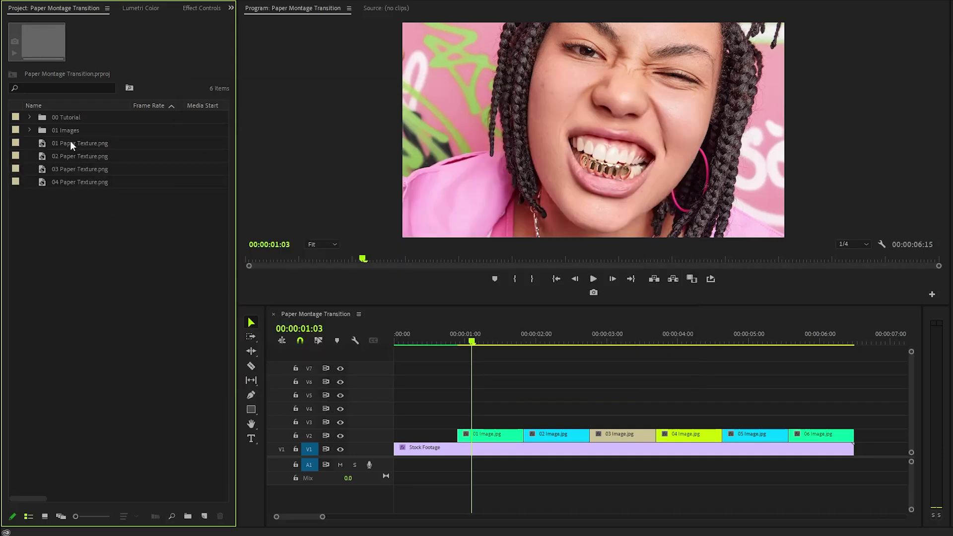
Step: Place 01 Paper Texture.png on V3 above 01 Image.jpg and set it to frame size
drag(69, 143, 462, 422)
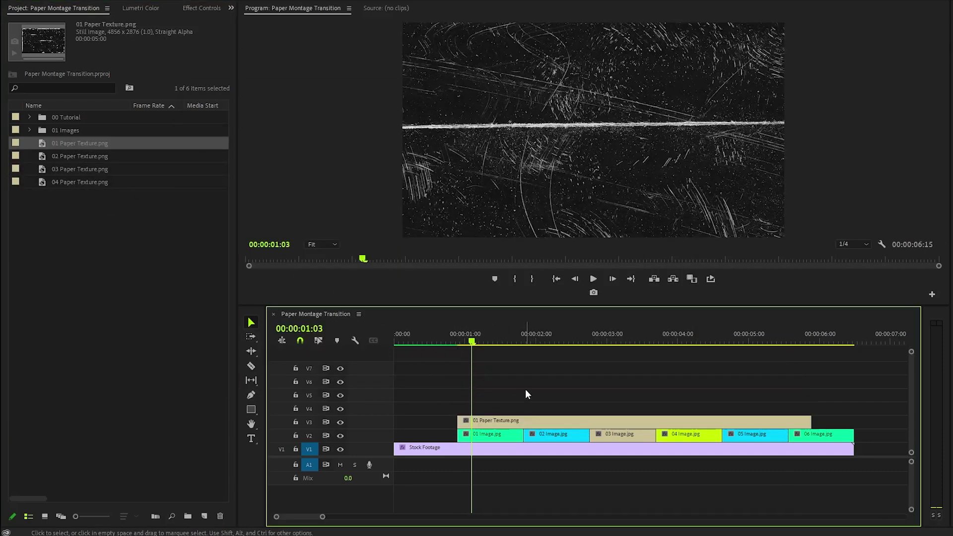
right_click(532, 421)
click(606, 425)
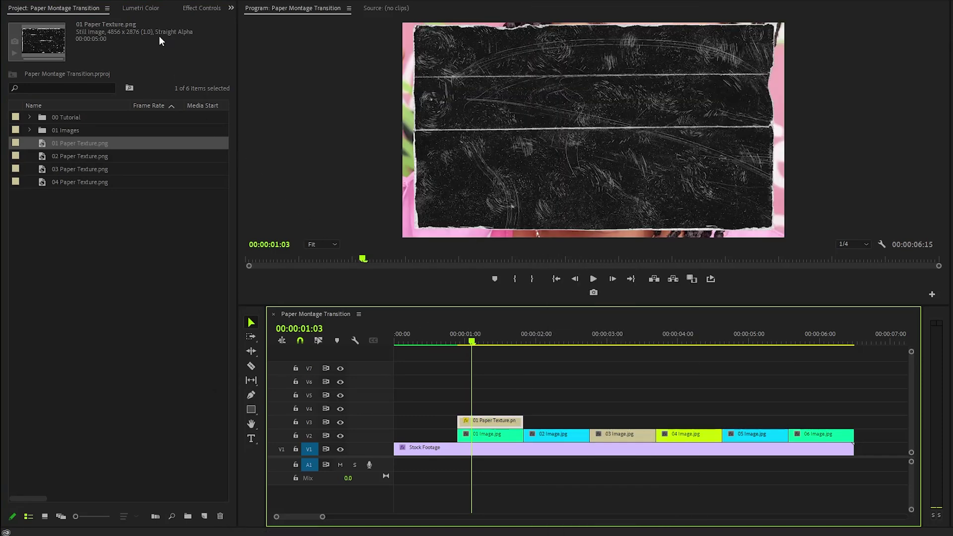
Step: Scale the paper texture to 30 and set its blend mode to Screen
click(189, 8)
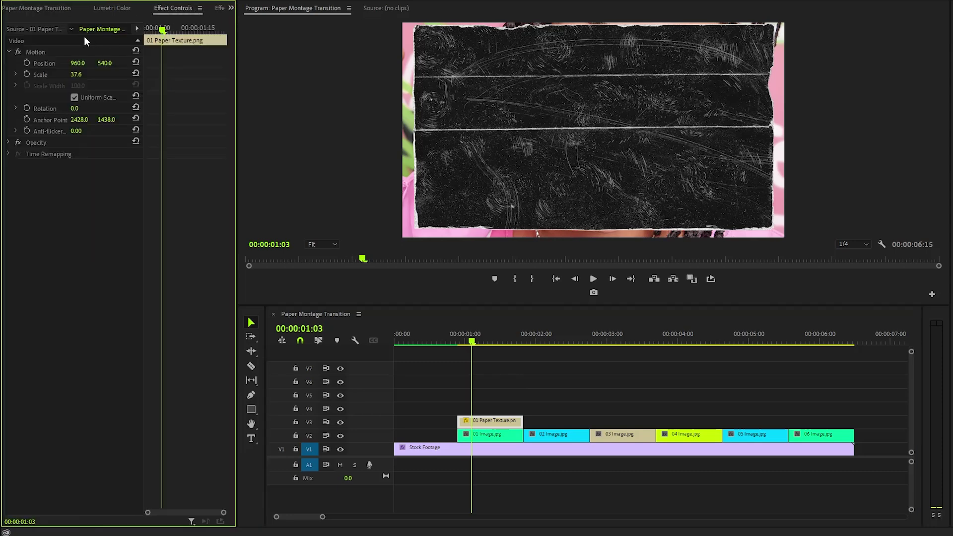
click(88, 53)
click(79, 74)
text(30)
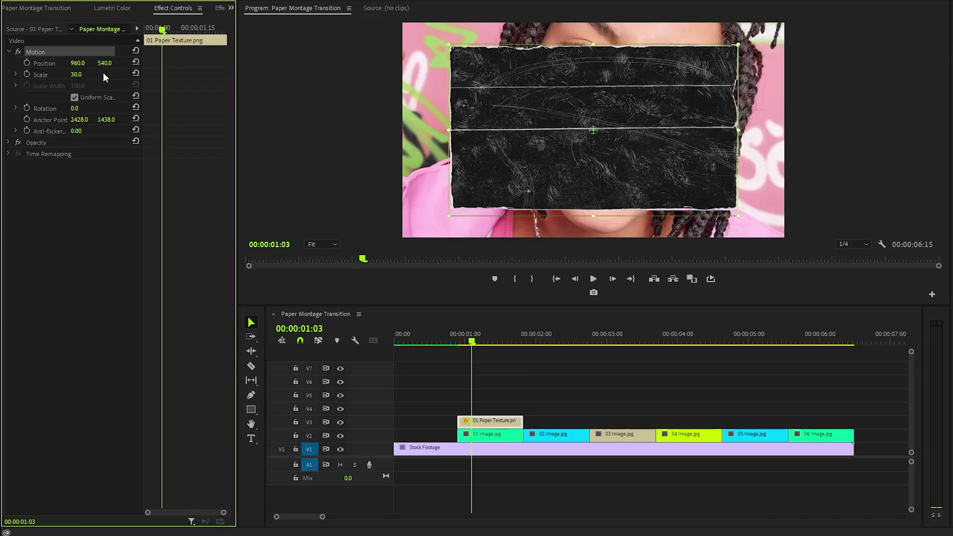
click(9, 144)
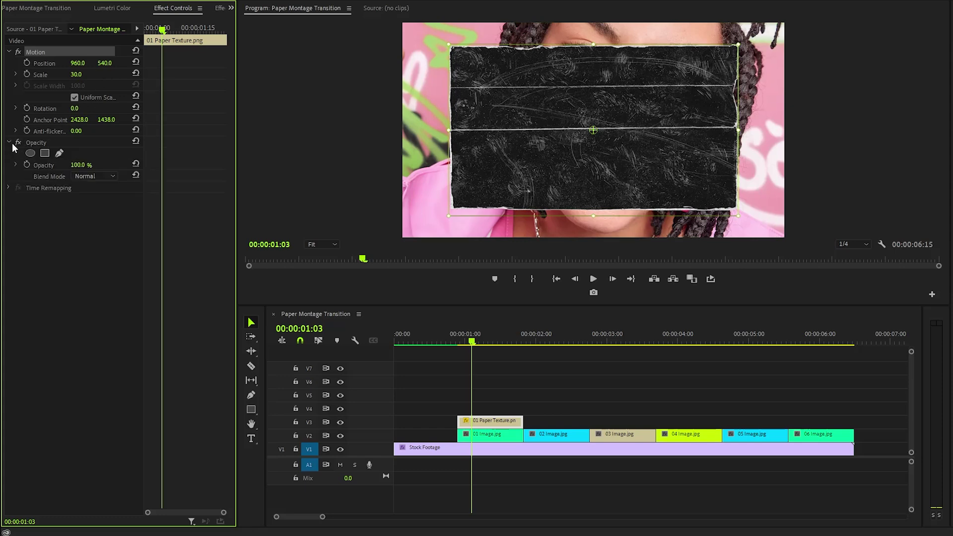
click(50, 176)
click(91, 178)
click(98, 287)
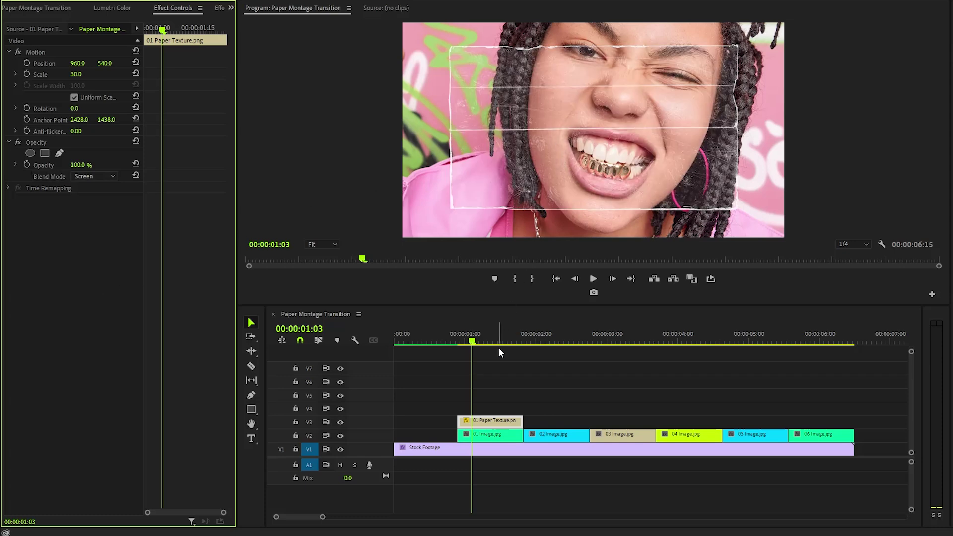
Step: Scale the 01 Image.jpg clip to 78.7
click(487, 435)
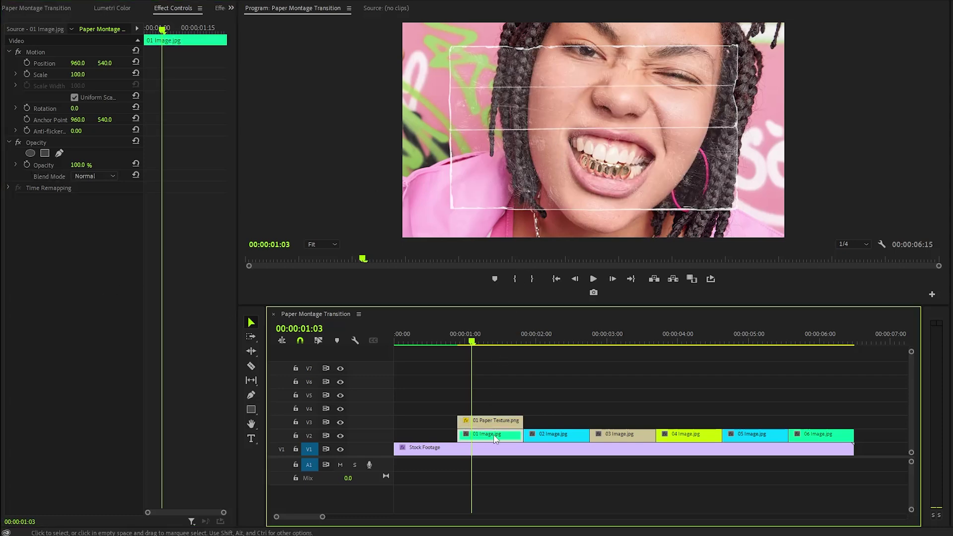
click(46, 52)
click(77, 74)
text(78.7)
click(102, 84)
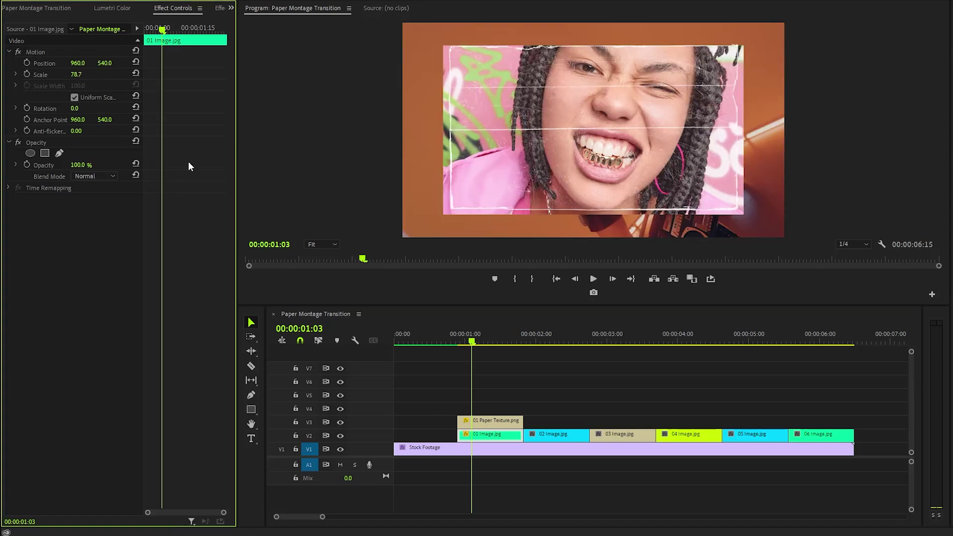
Step: Start a freehand mask on the image at 100% zoom, placing points up its left edge
click(60, 153)
click(318, 243)
click(321, 316)
drag(424, 233, 329, 238)
click(356, 189)
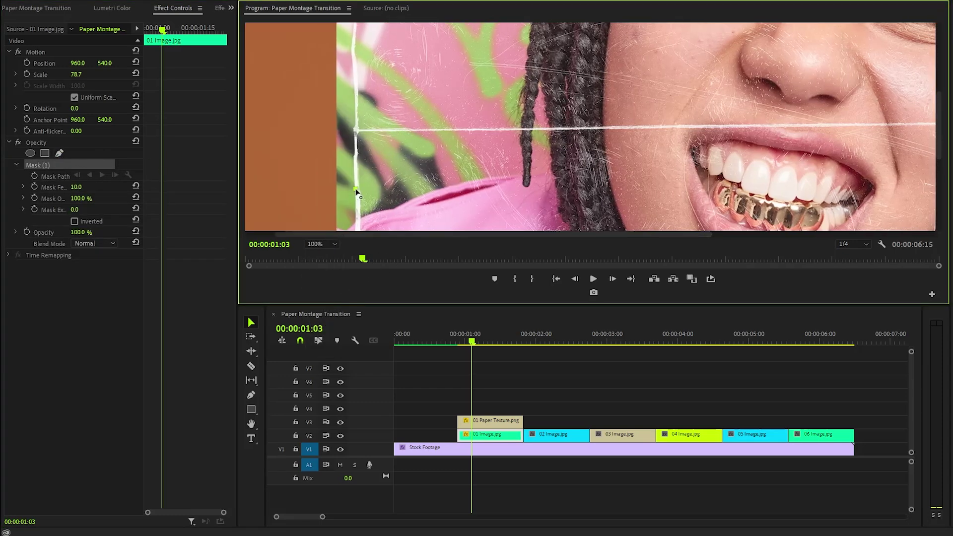
click(356, 147)
Step: Finish the mask along the top and bottom edges, close it, fit the preview, and deselect it
scroll(357, 149, up, 3)
scroll(645, 69, right, 4)
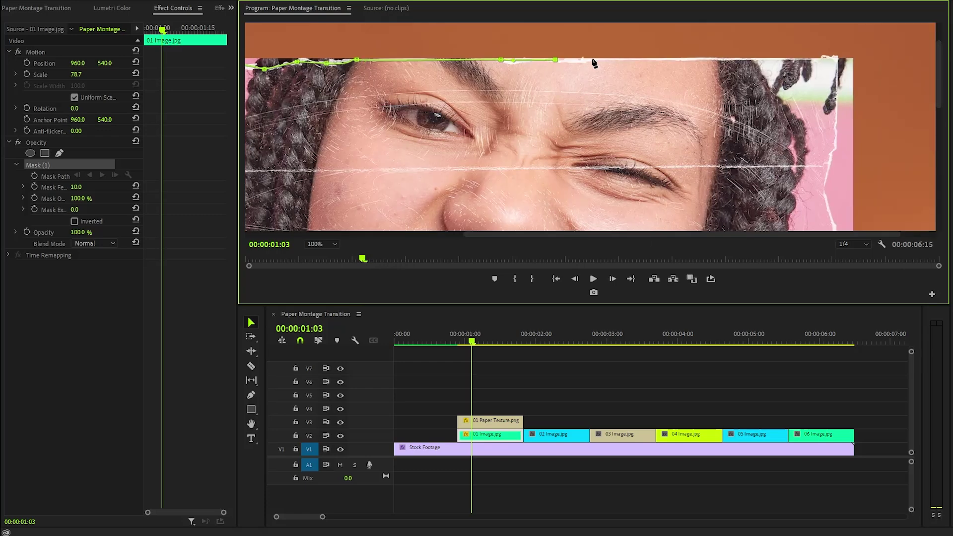
scroll(844, 120, down, 3)
click(841, 105)
scroll(844, 119, down, 3)
click(840, 153)
scroll(532, 224, left, 5)
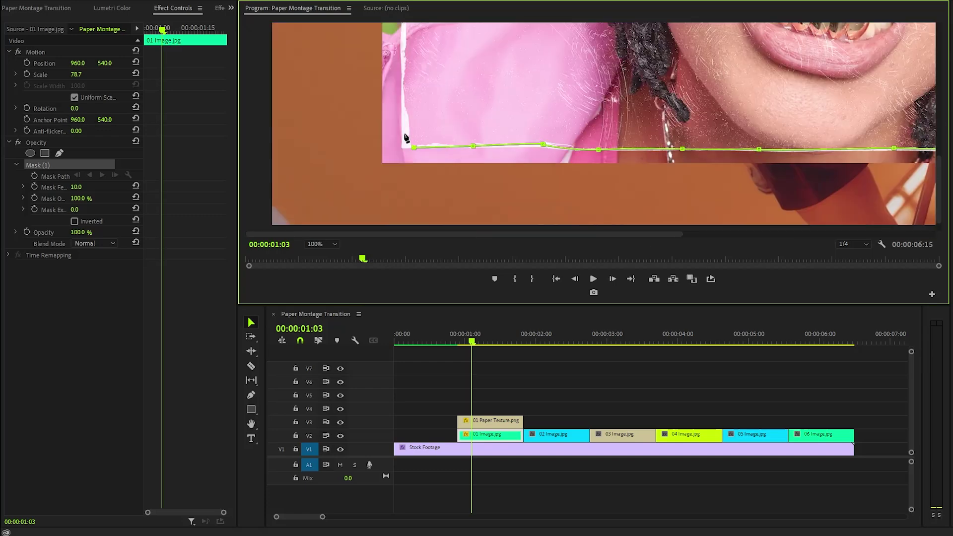
scroll(400, 121, up, 2)
click(402, 65)
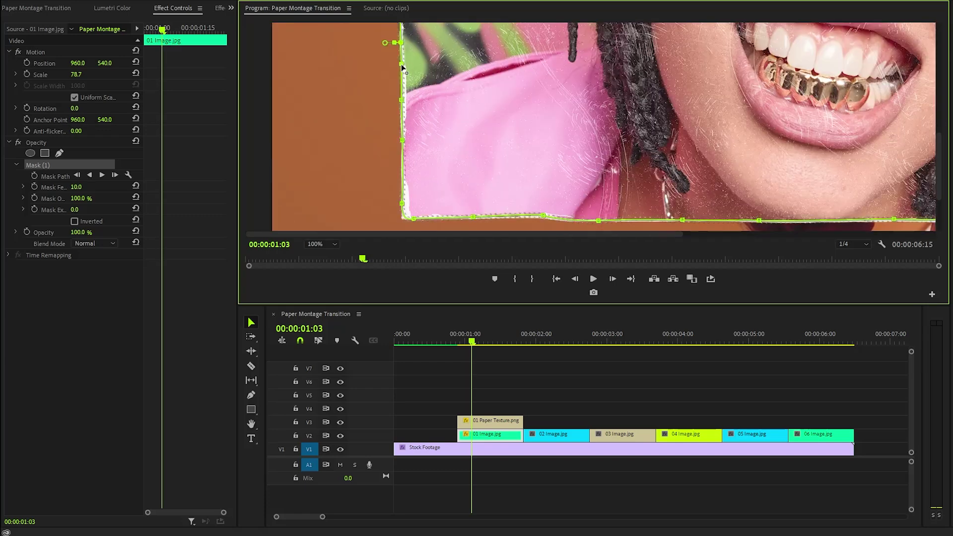
click(323, 243)
click(324, 255)
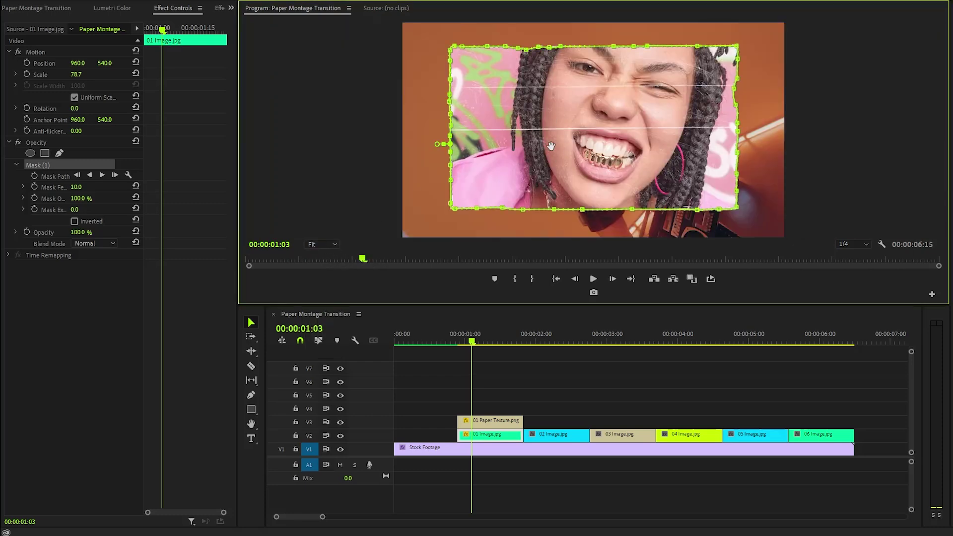
click(120, 271)
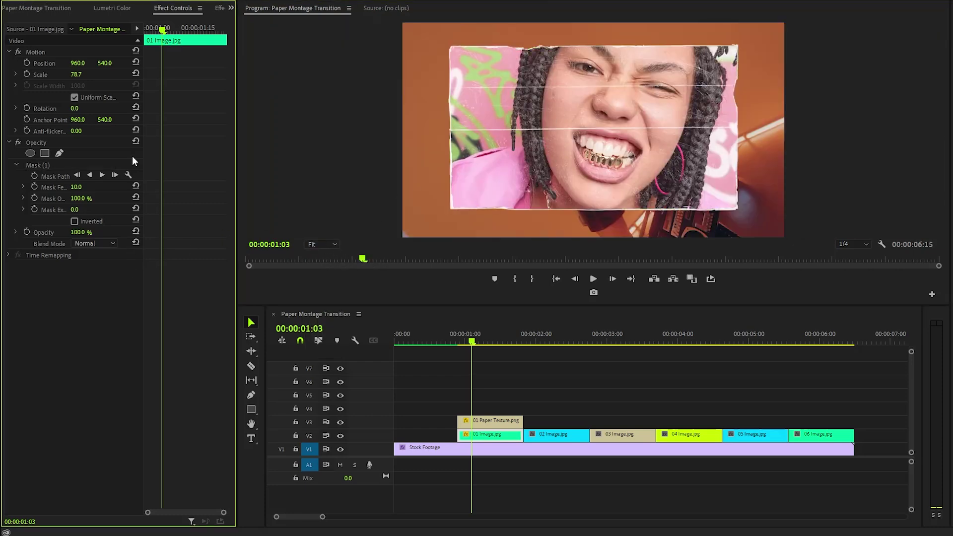
Step: Add contrast to 01 Image.jpg with an S-shaped RGB curve in Lumetri Color
click(113, 9)
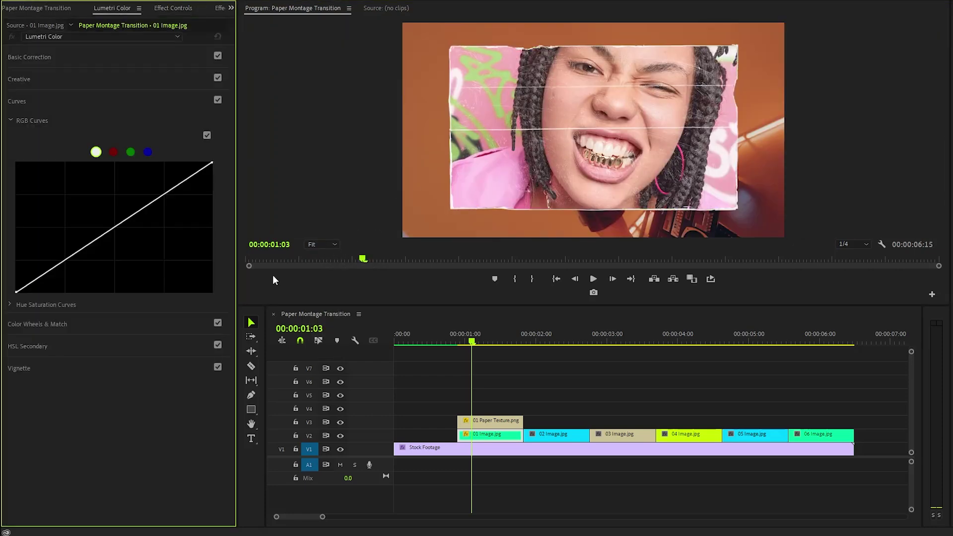
click(489, 436)
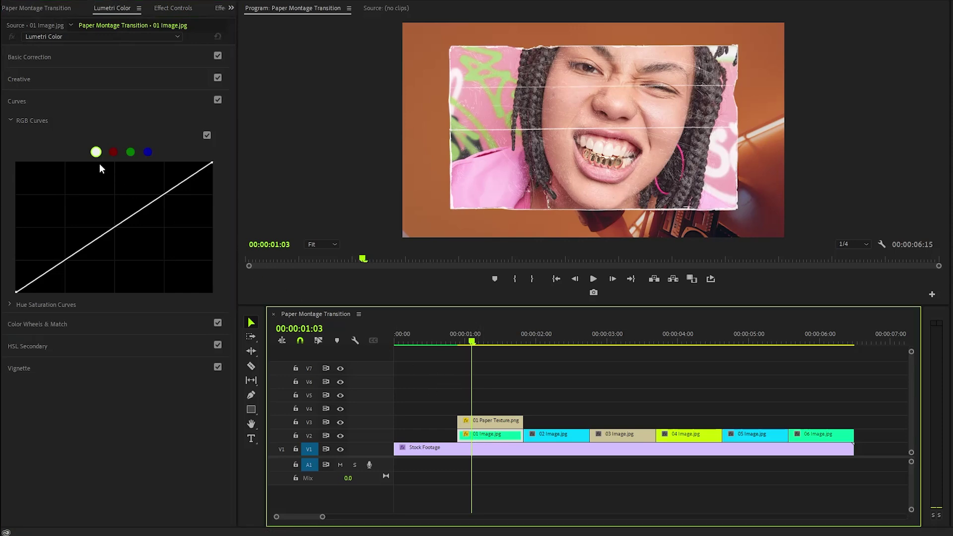
drag(139, 185, 159, 186)
drag(73, 252, 82, 264)
drag(159, 185, 157, 183)
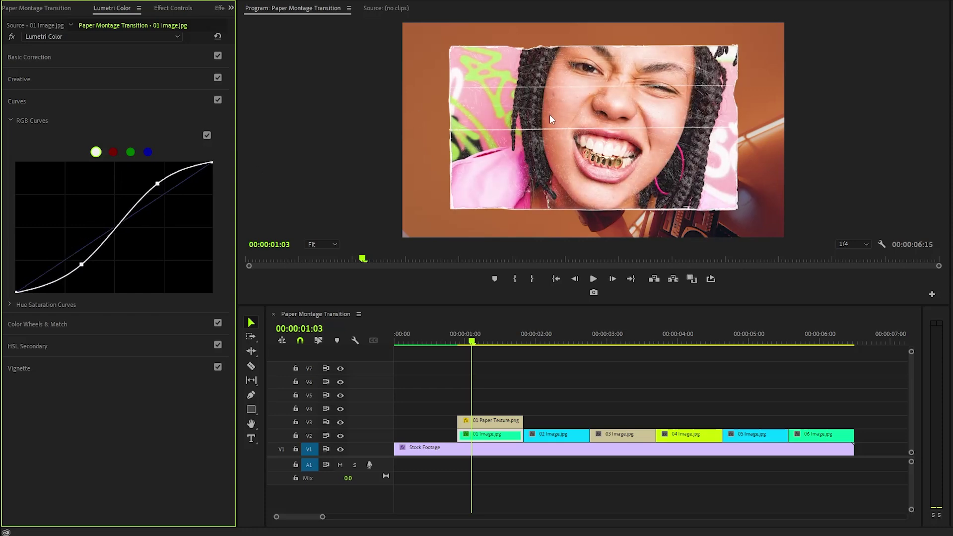
Step: Nest 01 Image.jpg and its paper texture into a sequence named Scene 1
drag(493, 394, 487, 432)
right_click(497, 428)
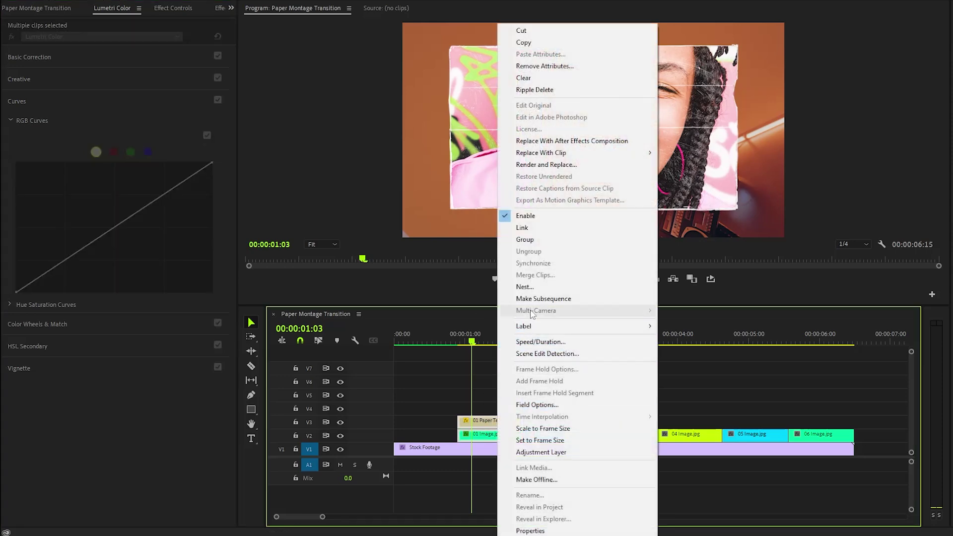
click(528, 286)
text(Sc)
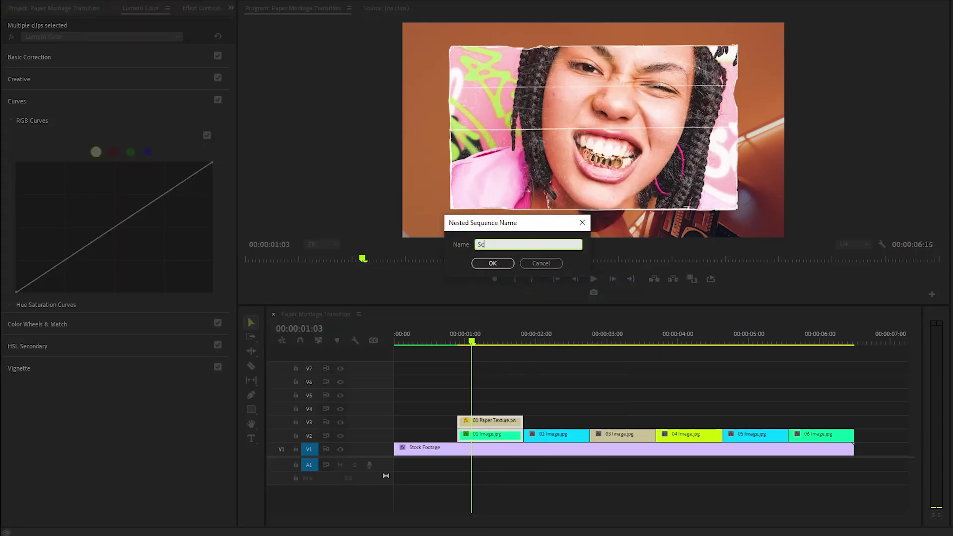
text(ene 1)
click(501, 264)
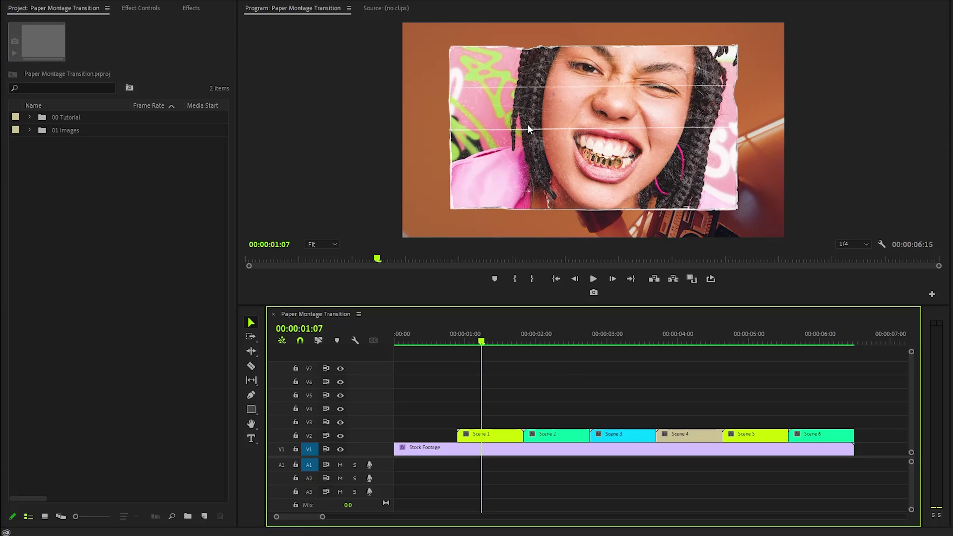
Step: Apply the Transform effect to the Scene 1 clip
drag(480, 340, 472, 358)
click(495, 434)
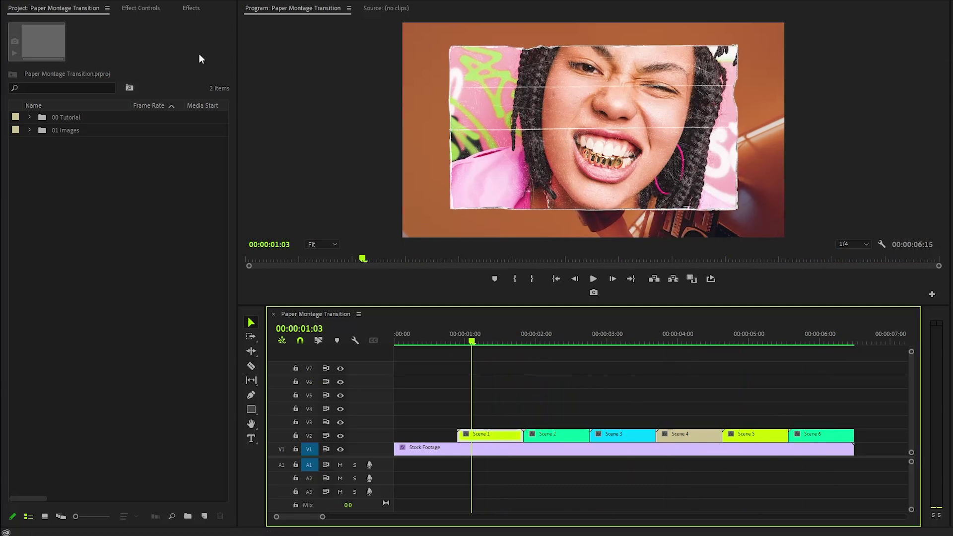
click(184, 10)
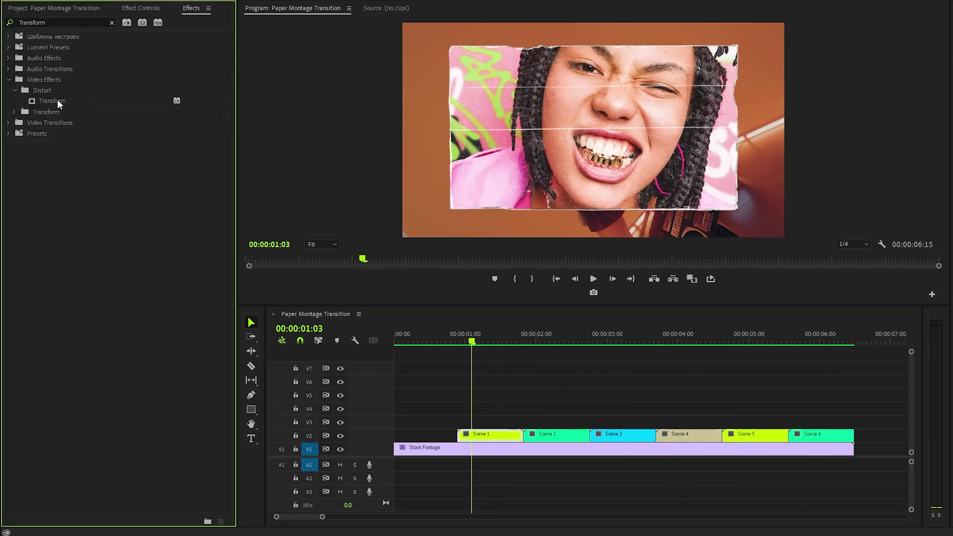
drag(56, 99, 481, 432)
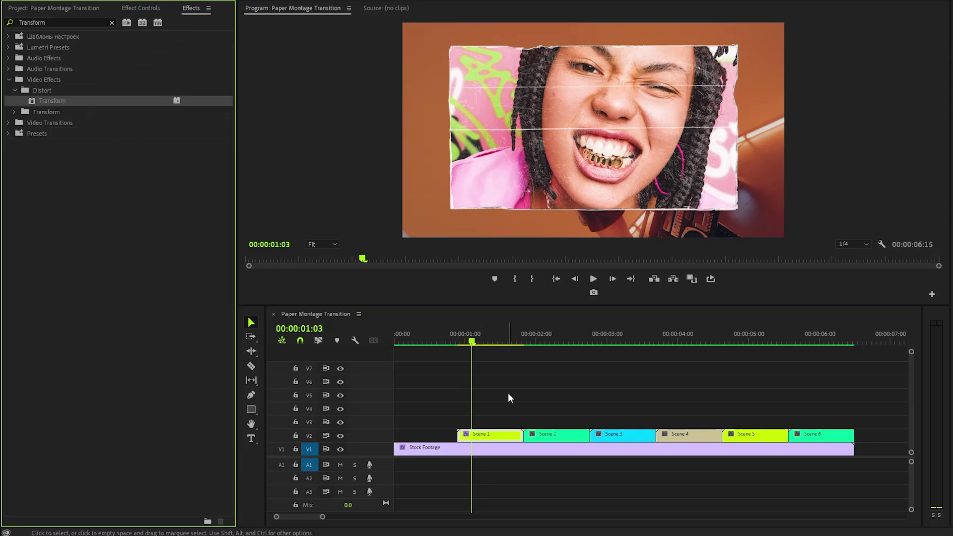
Step: Search for 'bright' and apply Brightness & Contrast to Scene 1
click(112, 23)
text(brigh)
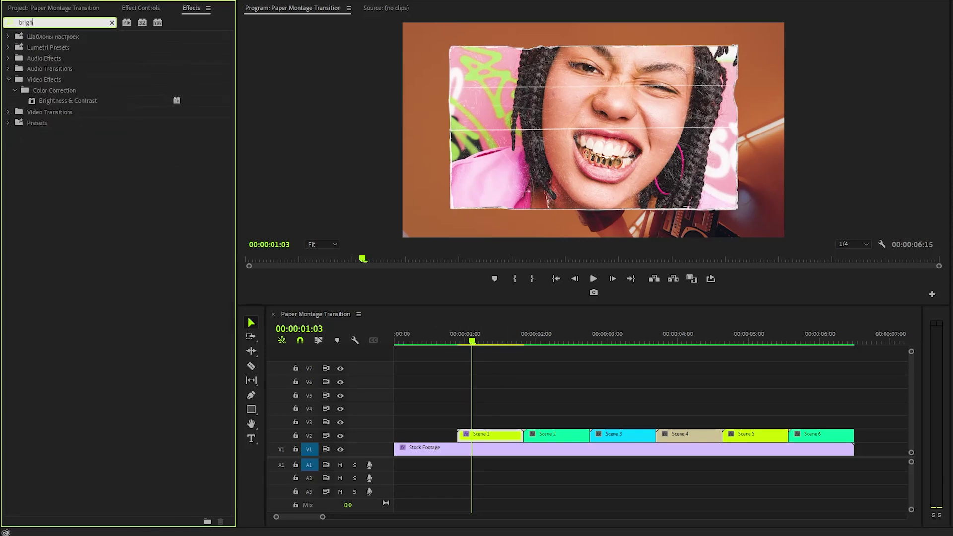
text(t)
drag(96, 99, 482, 431)
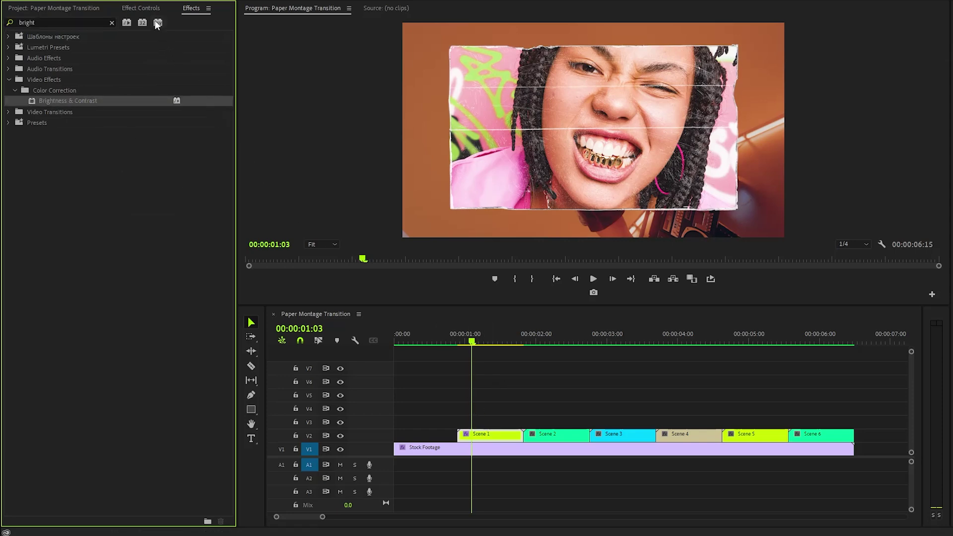
Step: Keyframe Scene 1's Transform Scale from 100 at the clip start to 110 a few frames later
click(149, 8)
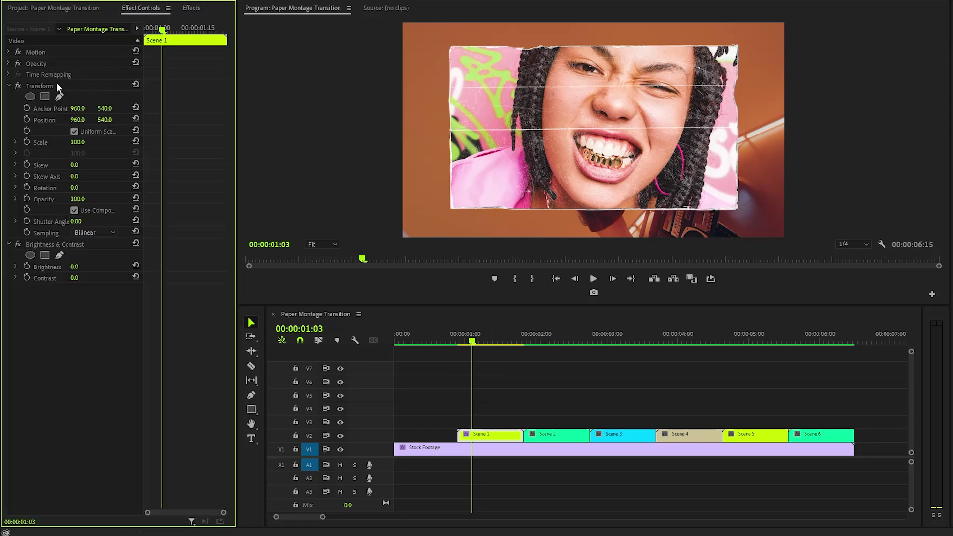
click(76, 85)
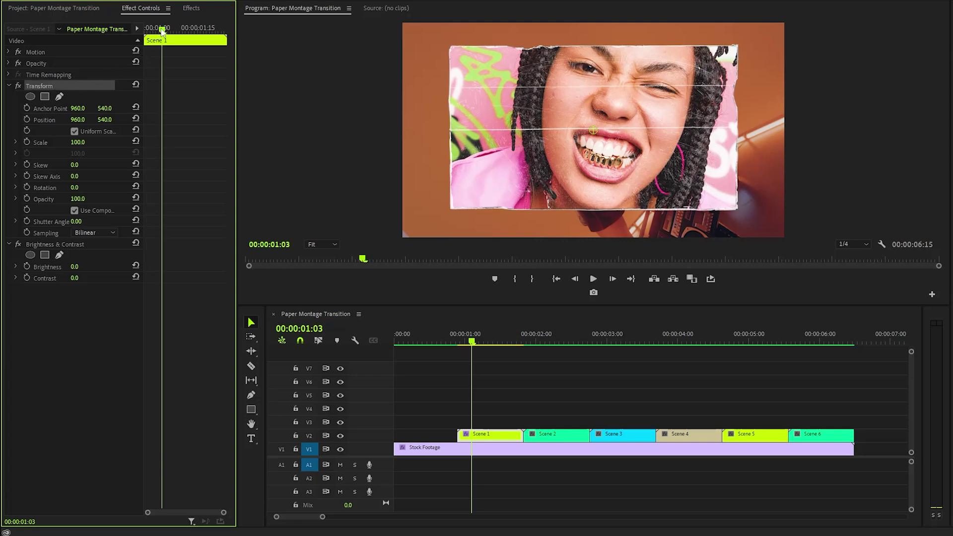
drag(161, 31, 135, 36)
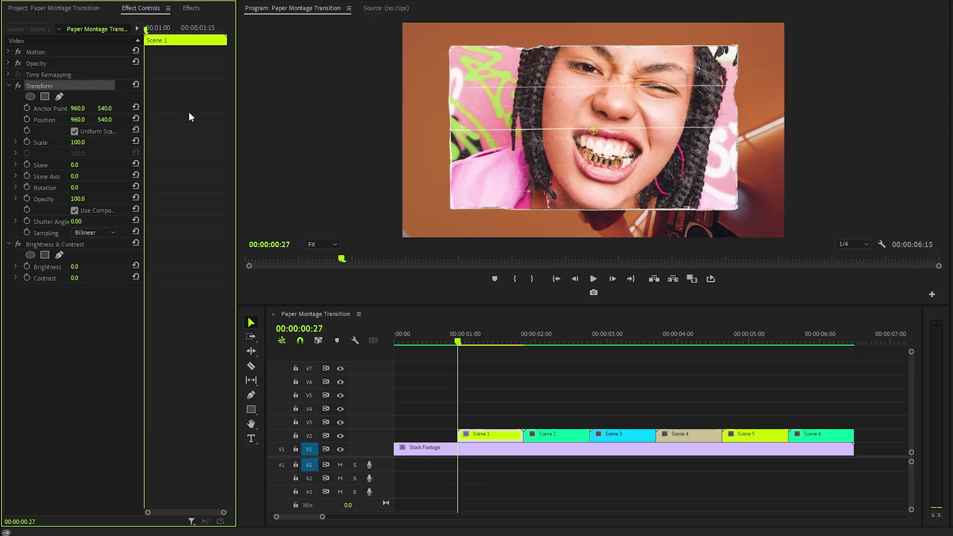
click(26, 142)
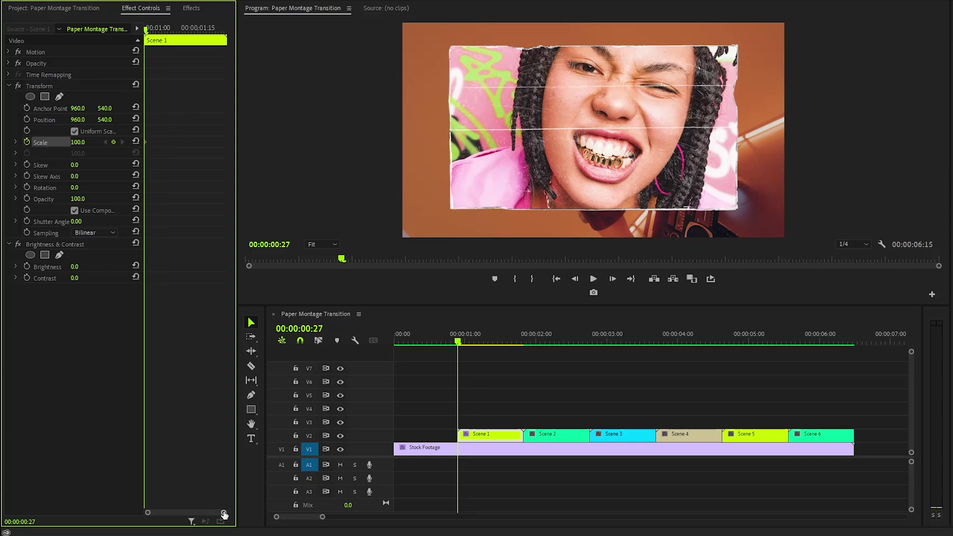
drag(223, 512, 186, 512)
key(Right)
key(Right)
key(Right)
key(Right)
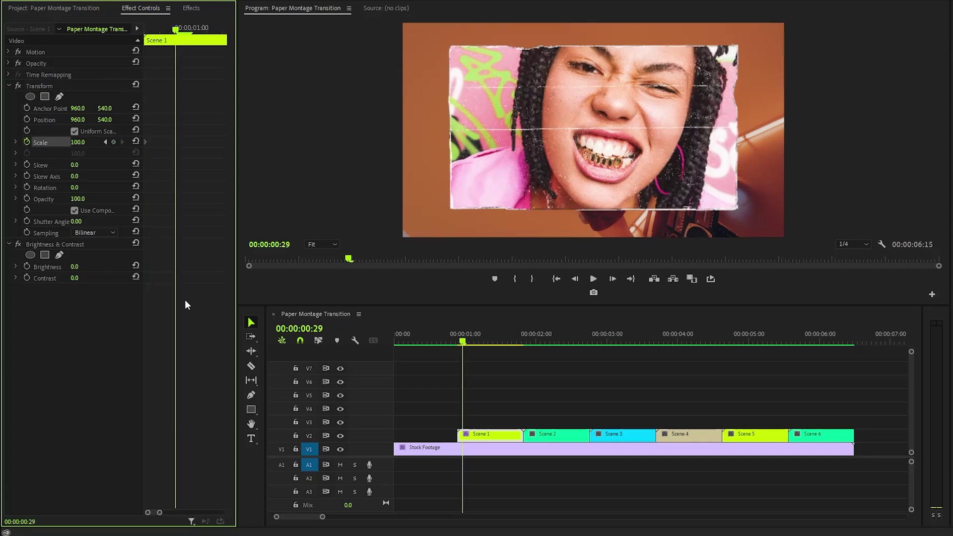
click(79, 142)
text(110)
key(Return)
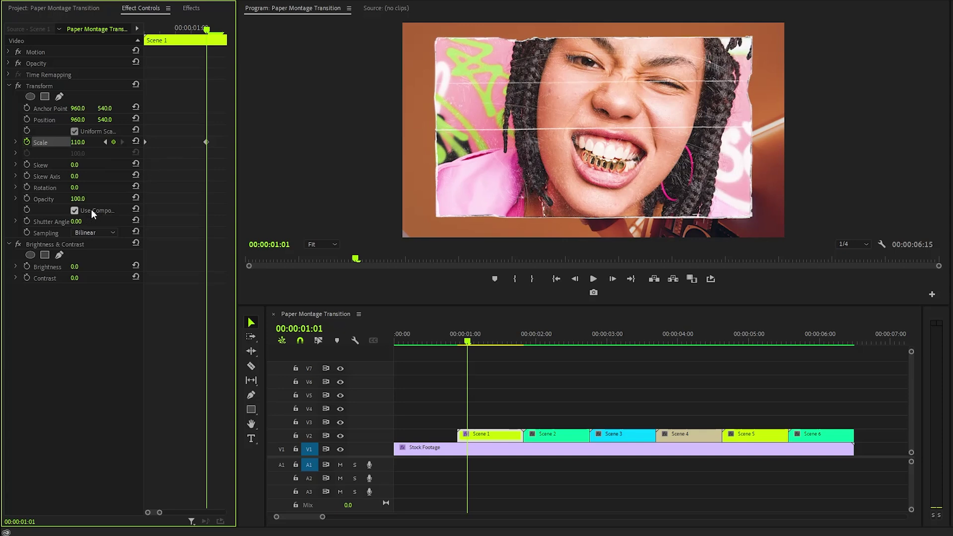
Step: Set the Transform Shutter Angle to 180
click(76, 221)
text(180)
key(Return)
Step: Keyframe Scene 1's Brightness at 100 on its first frame, dropping to 0 two frames later
drag(207, 30, 145, 30)
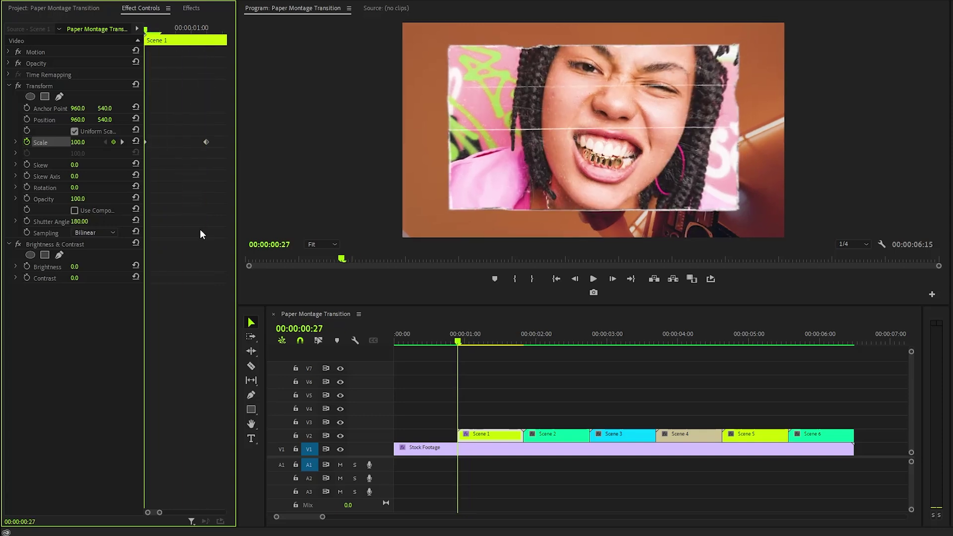
click(64, 246)
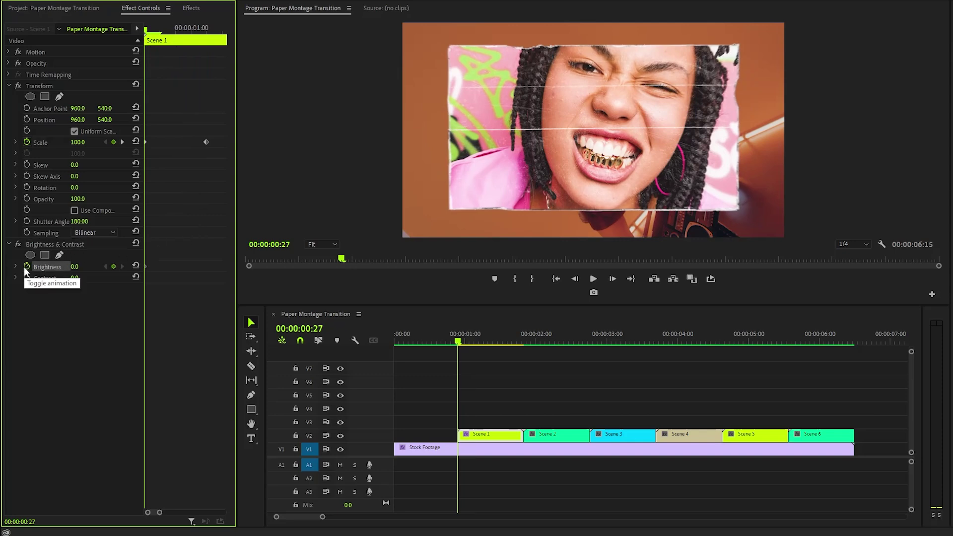
click(75, 266)
text(100)
key(Return)
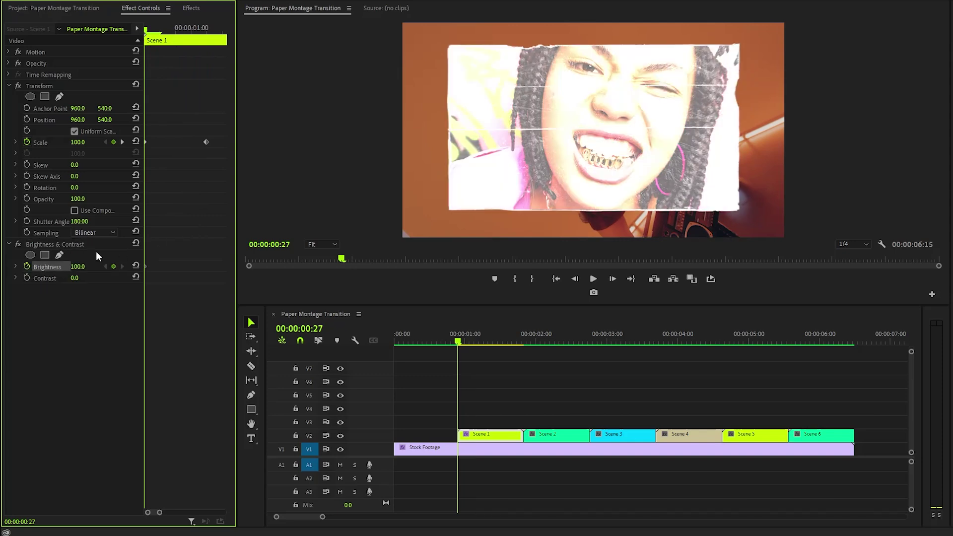
key(Right)
key(Right)
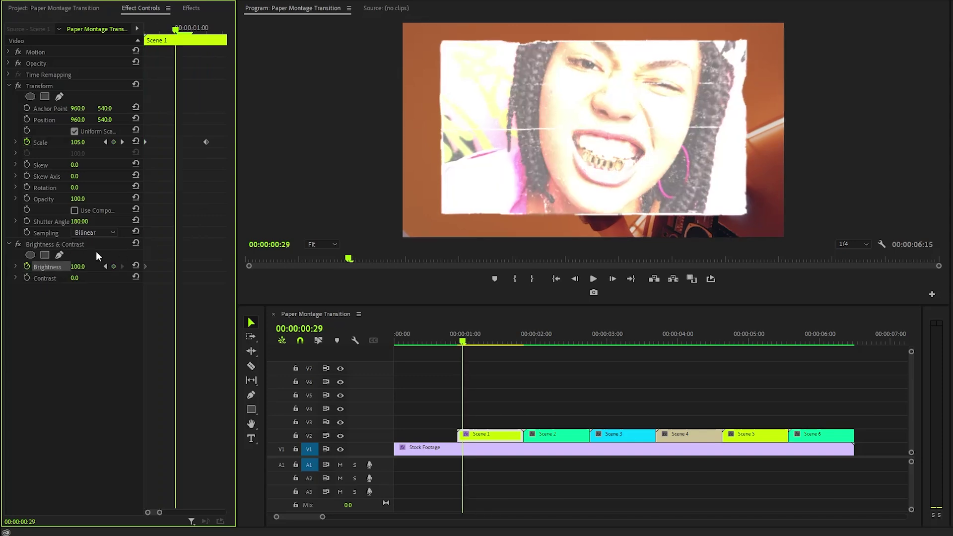
click(134, 267)
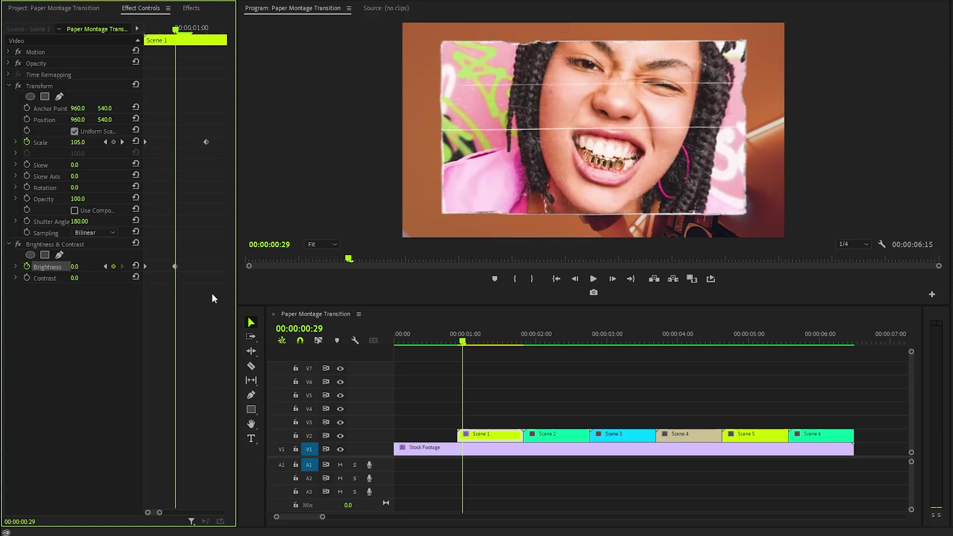
Step: Copy Scene 1's Transform and Brightness & Contrast effects and paste them onto Scenes 2–6
click(51, 84)
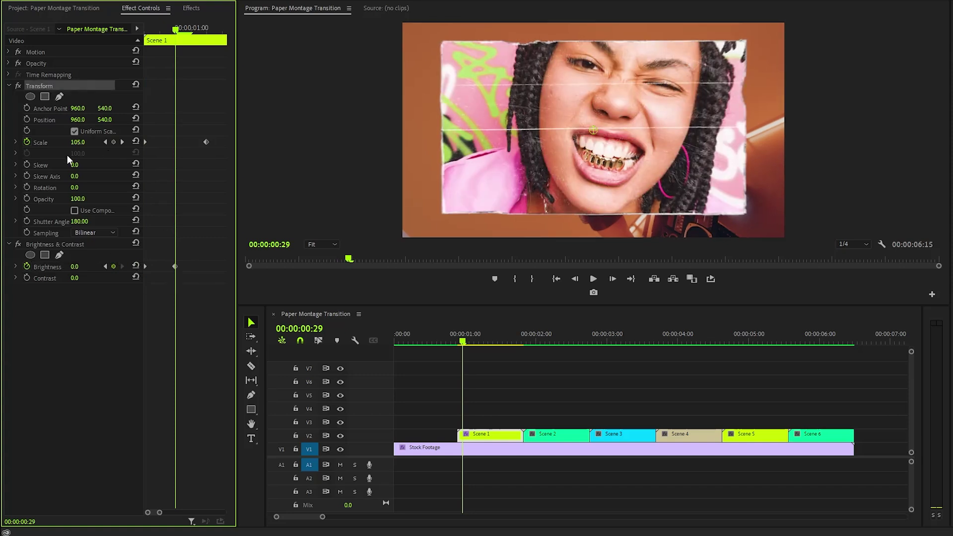
ctrl+click(80, 245)
right_click(99, 83)
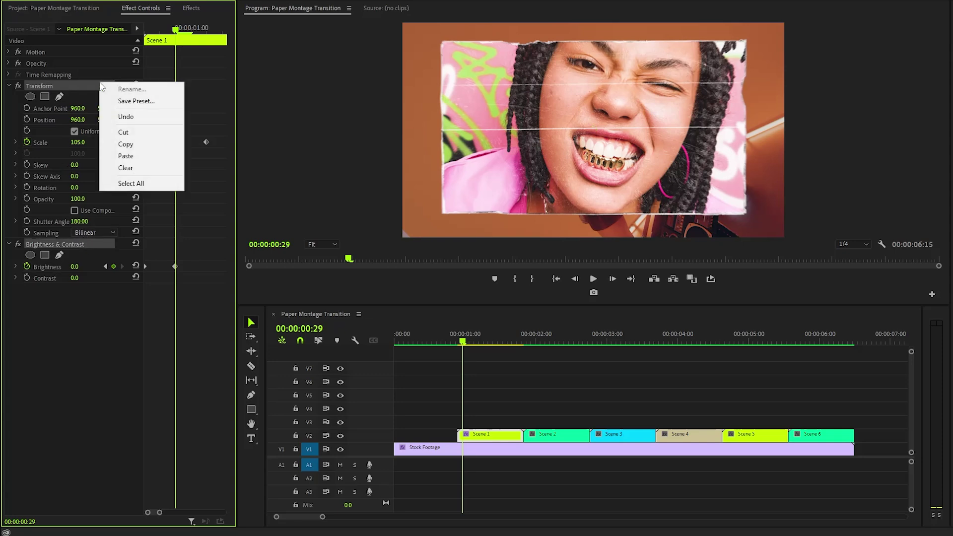
click(122, 145)
drag(535, 403, 810, 439)
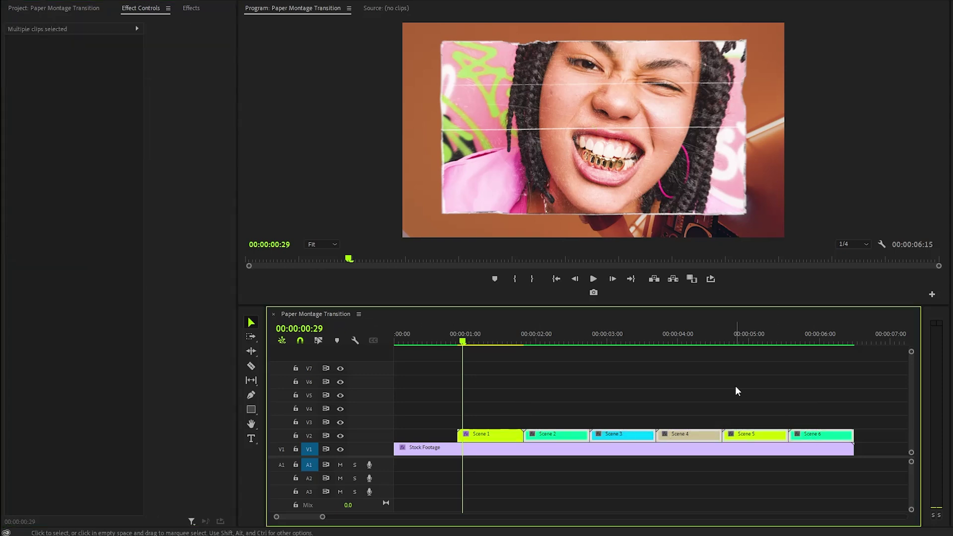
key(ctrl+v)
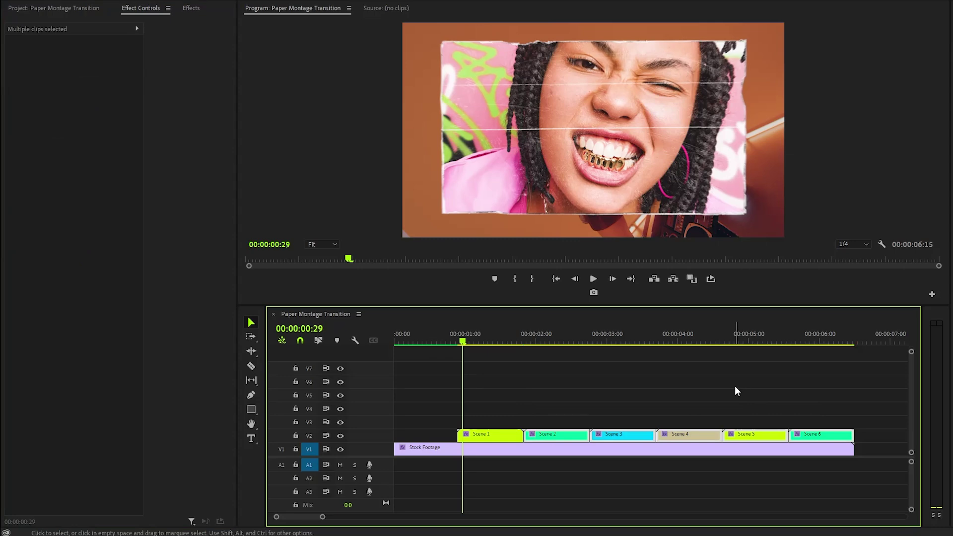
Step: Move Scene 2 up to track V3 so it starts at 00:00:01:01, overlapping Scene 1
click(736, 387)
drag(322, 520, 290, 518)
scroll(504, 389, up, 3)
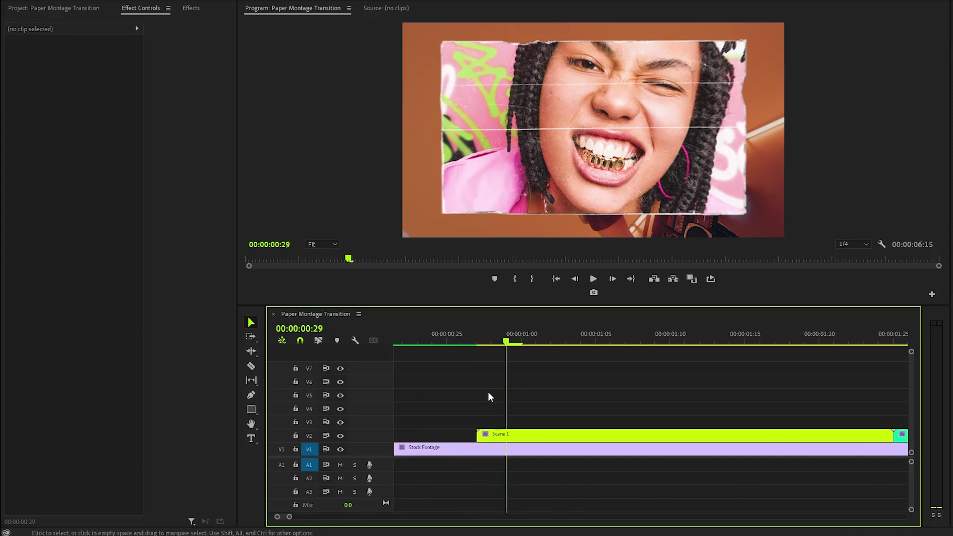
click(452, 343)
key(Left)
key(minus)
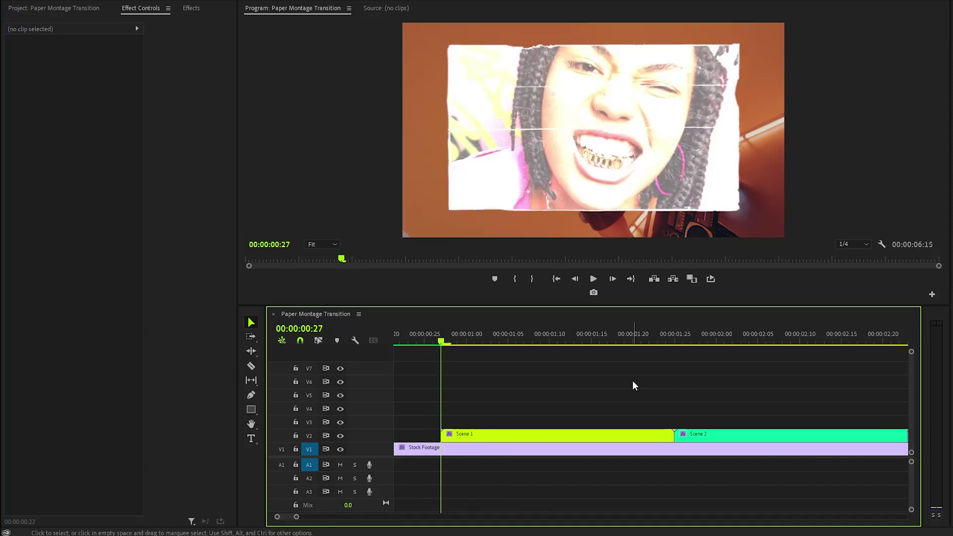
key(Right)
key(Right)
key(Right)
key(Right)
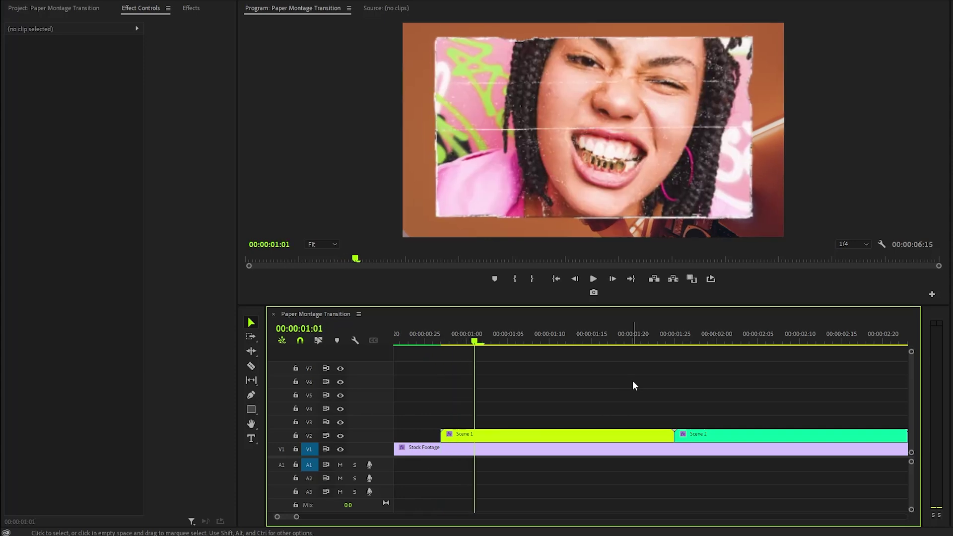
drag(707, 437, 508, 422)
click(578, 385)
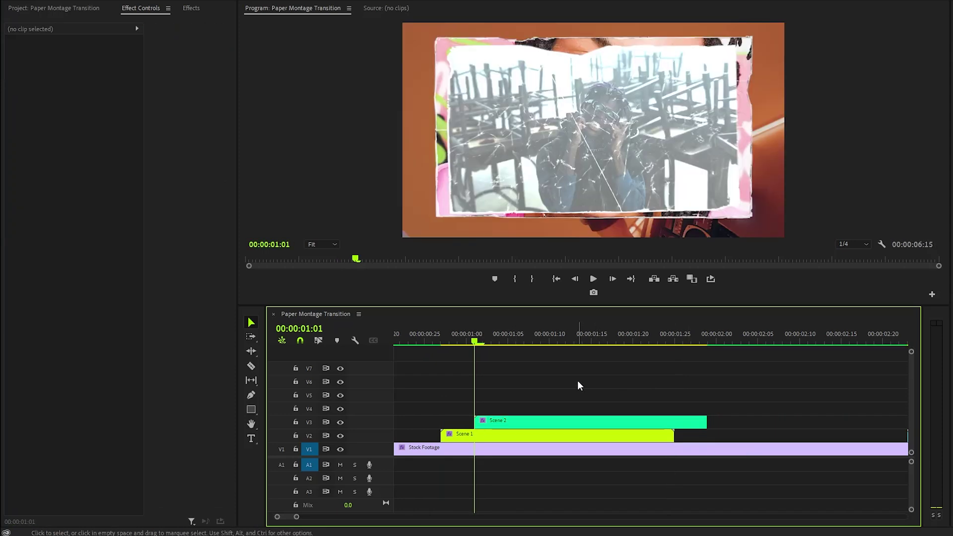
key(Right)
key(Right)
key(Right)
key(Right)
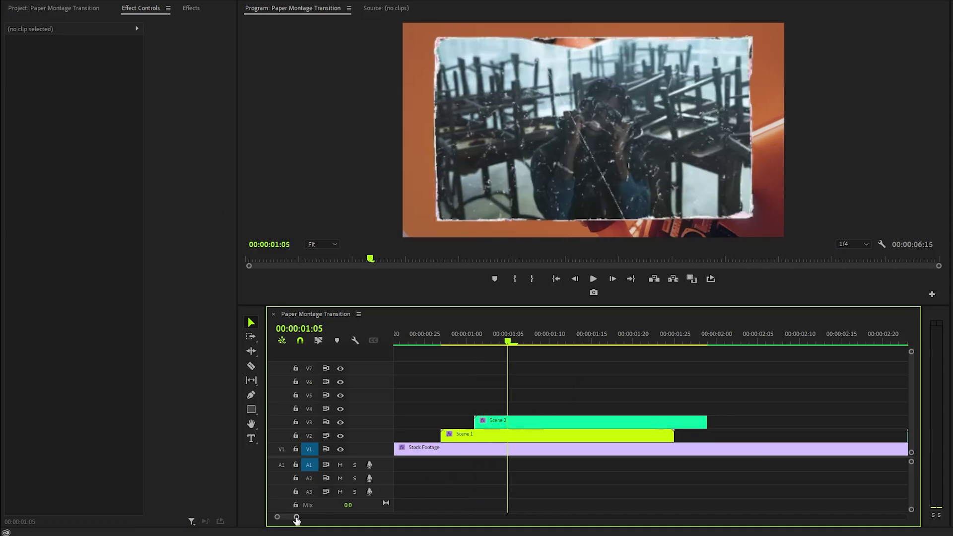
Step: Stack Scene 3 on V4 at 00:00:01:05 and Scene 4 on V5 at 00:00:01:09
drag(296, 517, 308, 517)
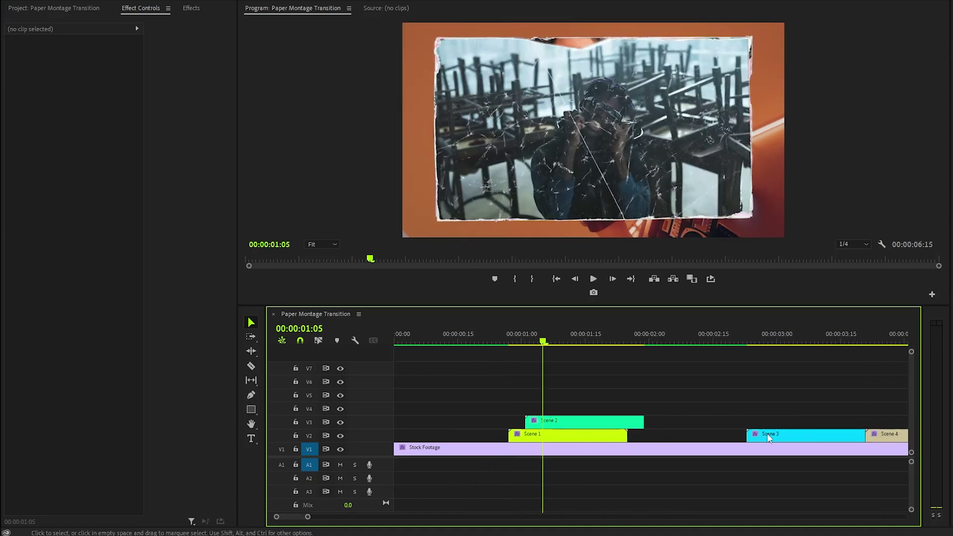
drag(772, 433, 571, 410)
click(604, 382)
key(Right)
key(Right)
key(Right)
key(Right)
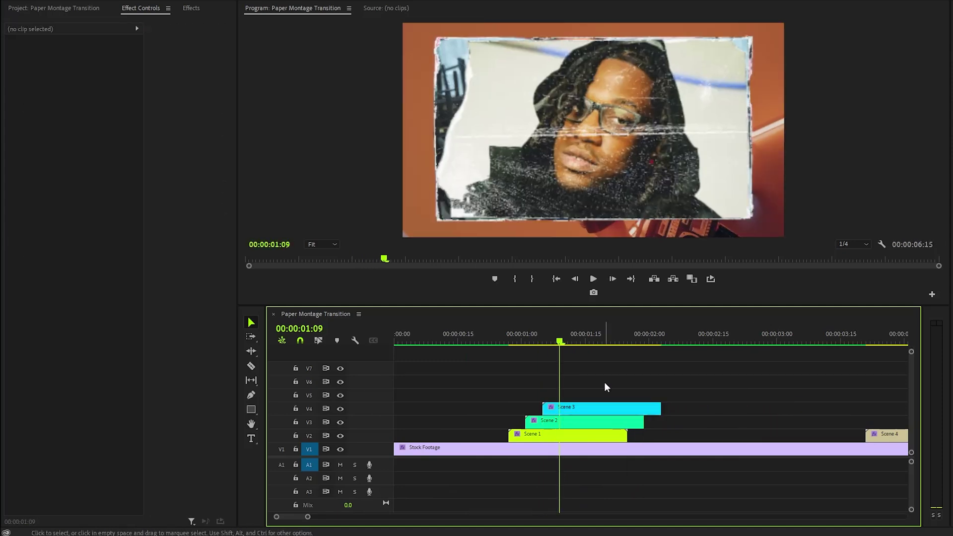
drag(886, 436, 580, 395)
scroll(714, 401, down, 2)
click(711, 401)
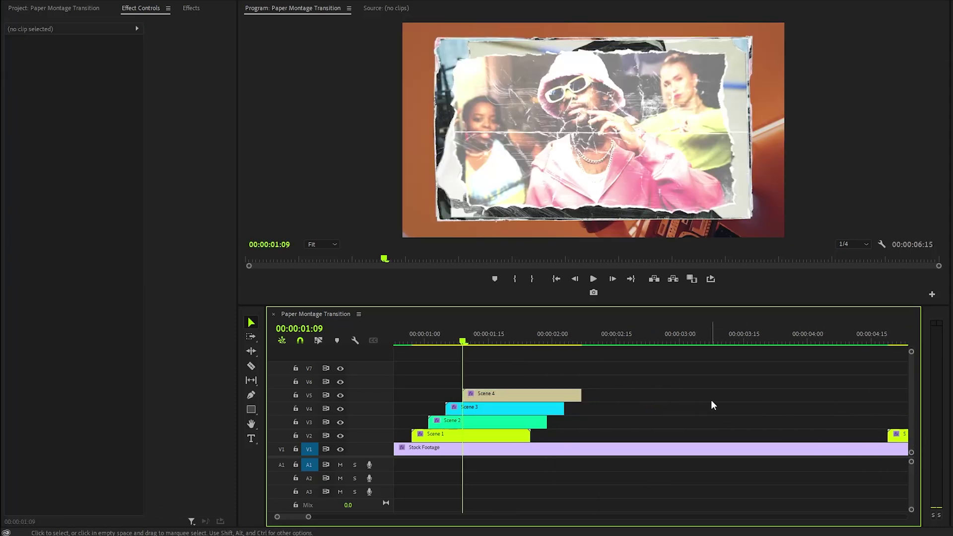
Step: Stack Scene 5 on V6 at 00:00:01:13 and Scene 6 on V7 at 00:00:01:17
key(Right)
key(Right)
key(Right)
key(Right)
drag(904, 436, 494, 383)
click(627, 410)
key(Right)
key(Right)
key(Right)
key(Right)
drag(309, 518, 317, 517)
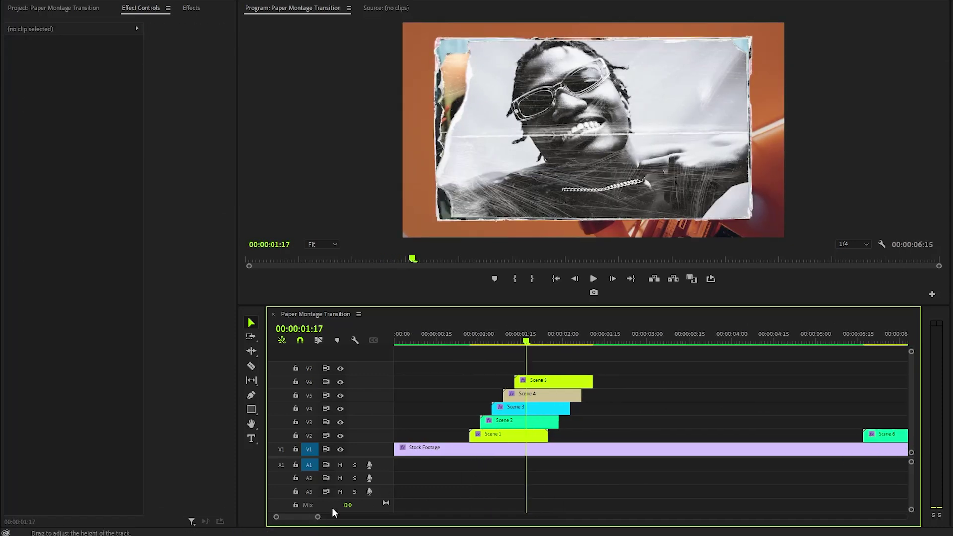
drag(886, 436, 551, 368)
click(598, 412)
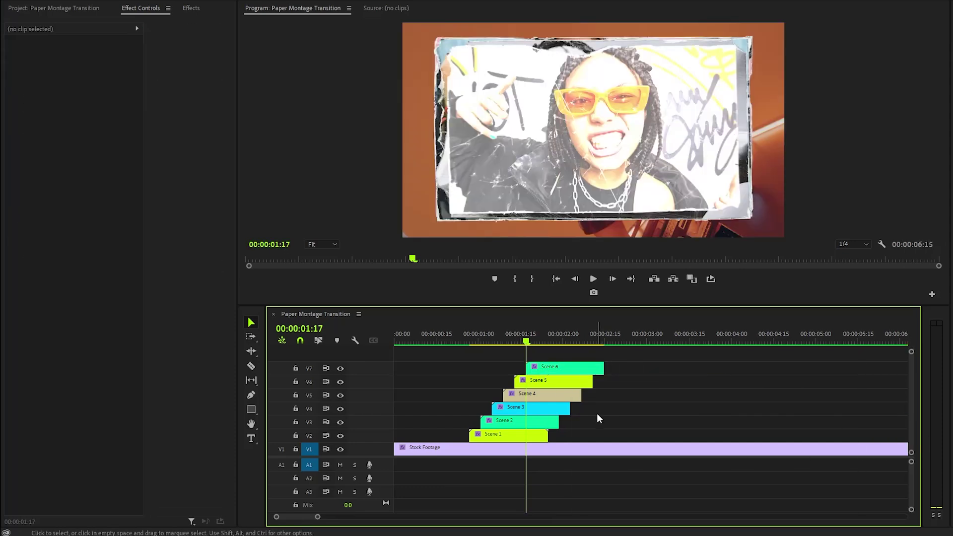
key(Right)
key(Right)
key(Right)
key(Right)
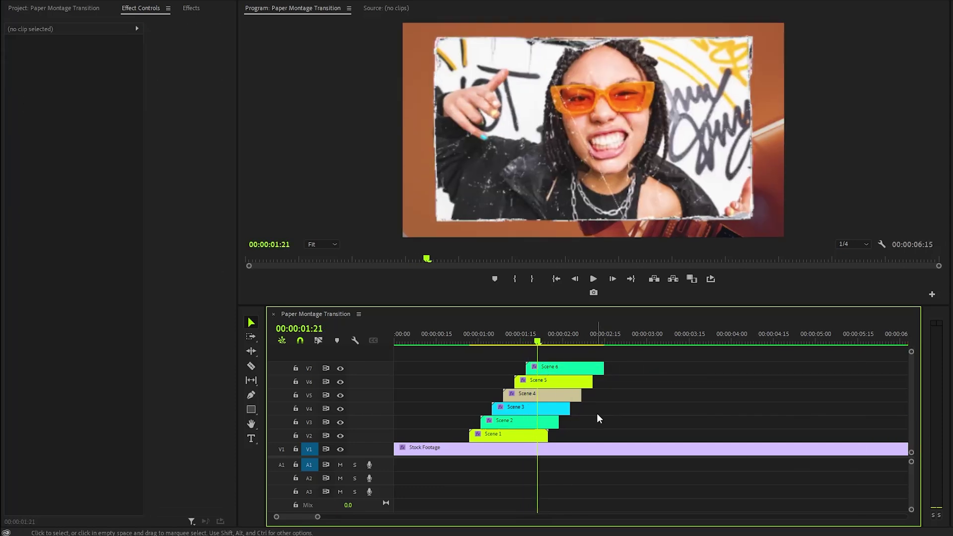
Step: Razor all six scene clips at 00:00:01:21 and delete the tails after the cut
key(c)
click(538, 368)
click(537, 382)
click(537, 395)
click(537, 409)
click(537, 422)
click(537, 435)
key(v)
drag(630, 366, 554, 420)
key(Delete)
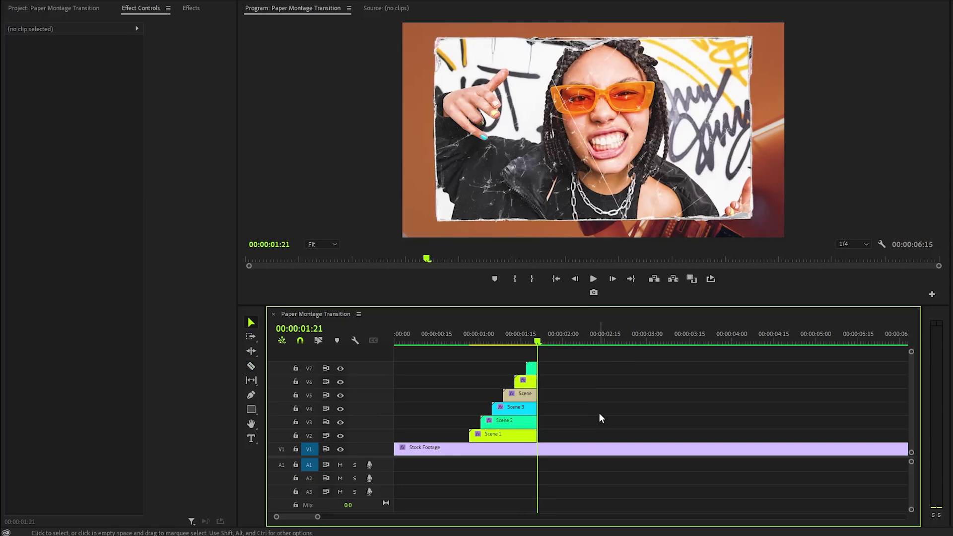
Step: Play back and scrub the staggered montage from 00:00:00:25 to review it
drag(317, 517, 293, 518)
click(435, 342)
key(space)
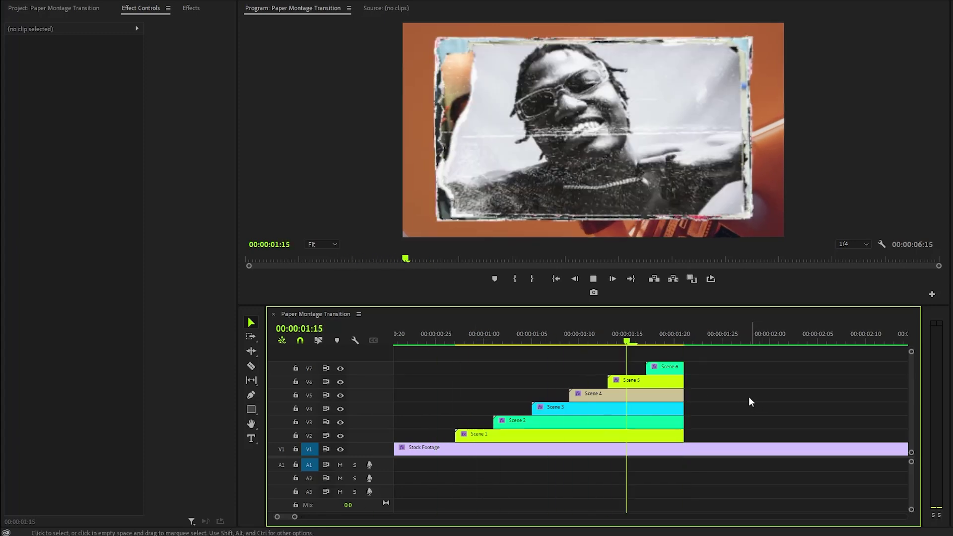
click(473, 343)
drag(472, 344, 484, 364)
Step: Set Scene 1's Transform rotation to -24° and Scene 2's to -4°
click(545, 440)
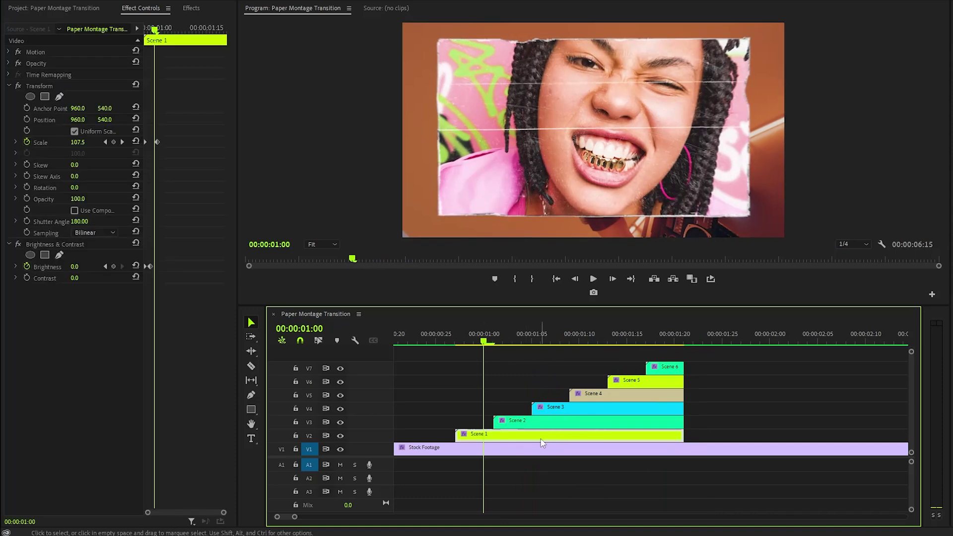
click(74, 187)
text(-24)
key(Return)
drag(499, 344, 512, 344)
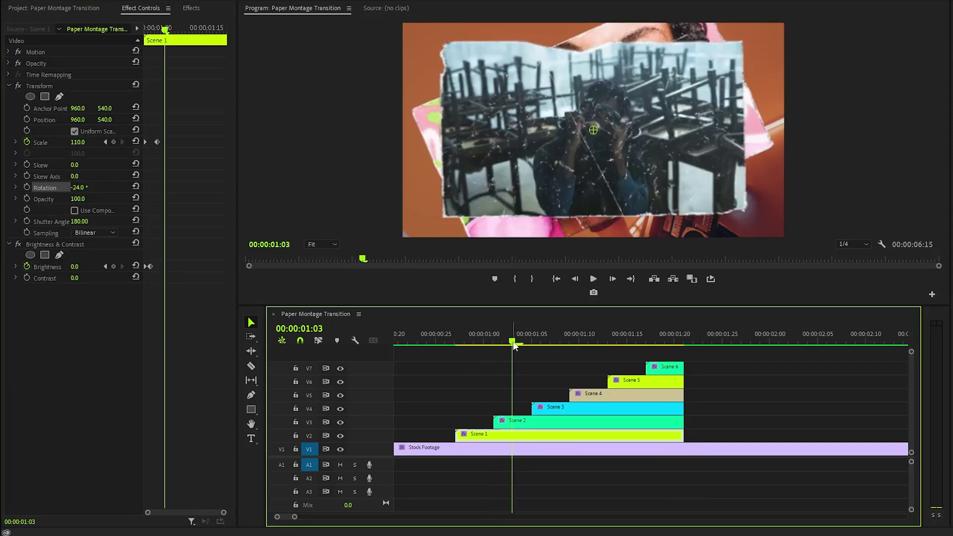
click(517, 422)
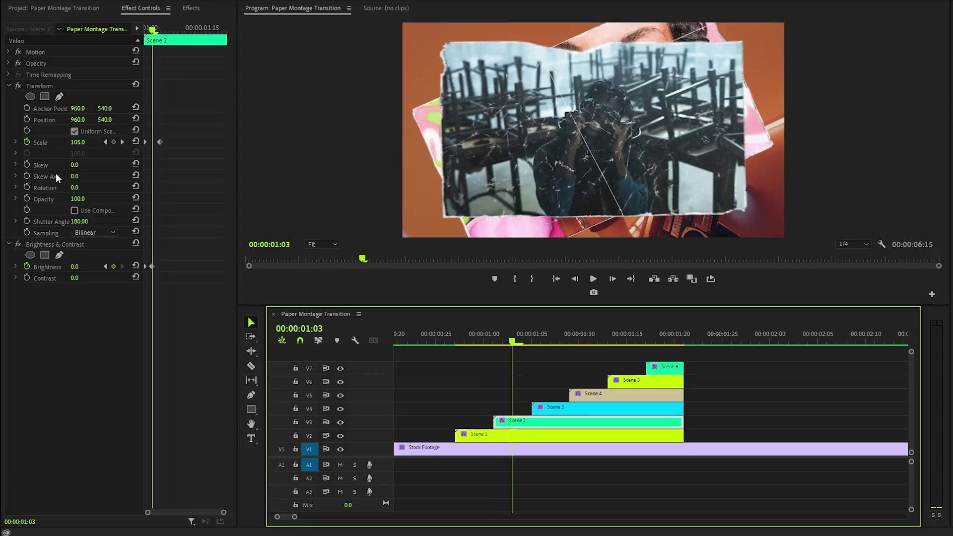
click(52, 187)
click(75, 188)
text(-4)
key(Return)
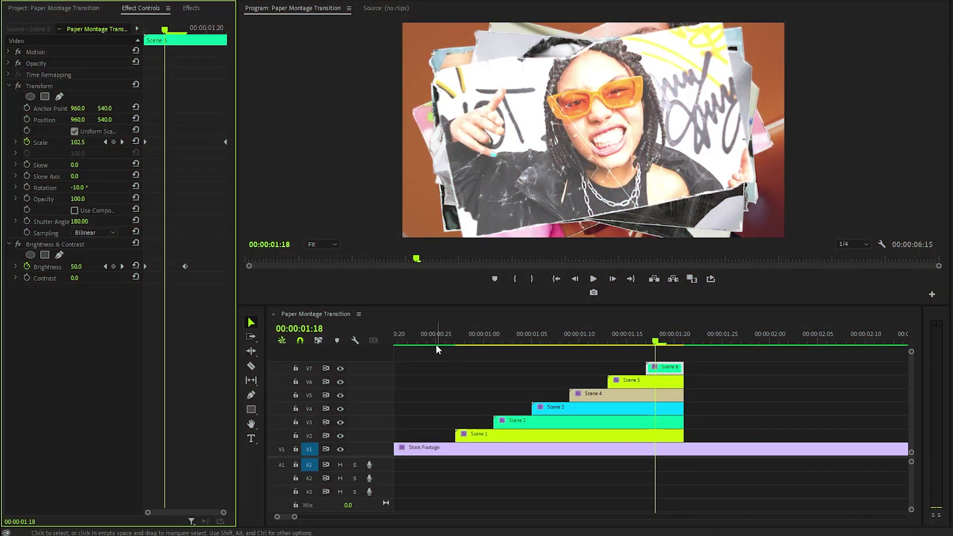
Step: Preview the rotated montage from around 00:00:00:24
click(427, 341)
click(744, 397)
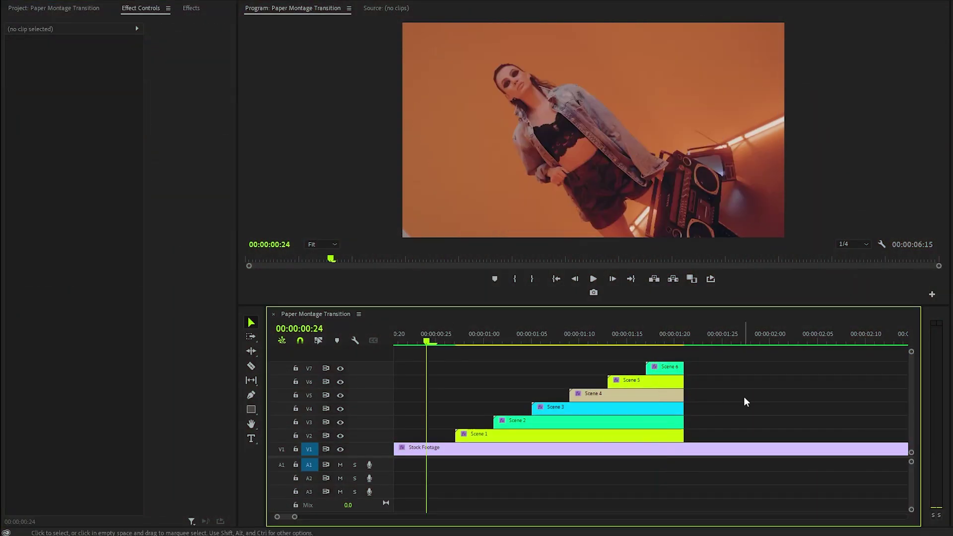
key(space)
key(space)
click(417, 342)
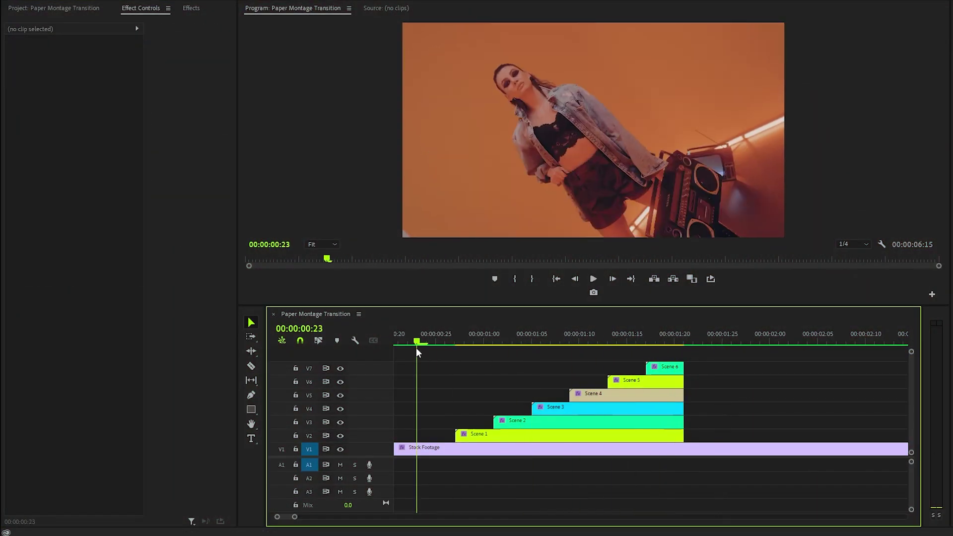
key(space)
key(space)
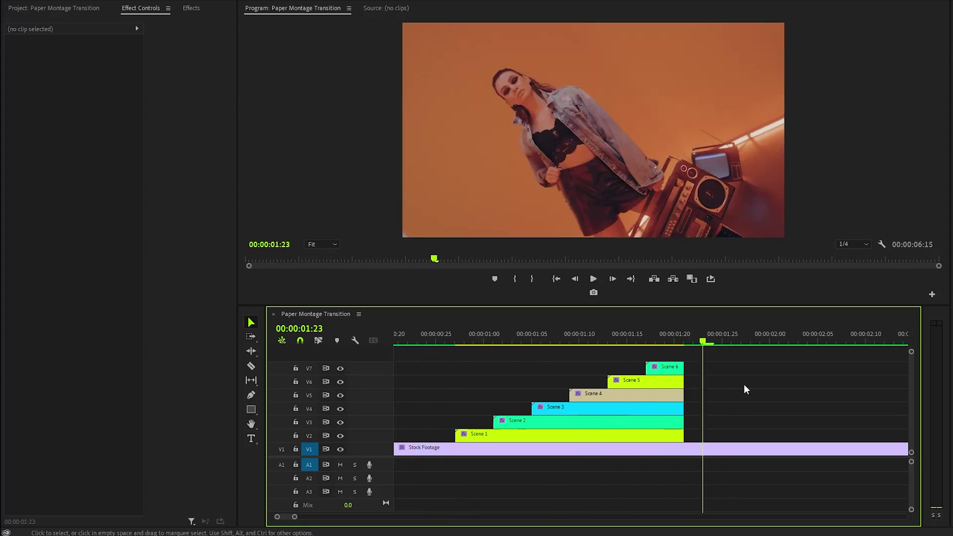
click(453, 344)
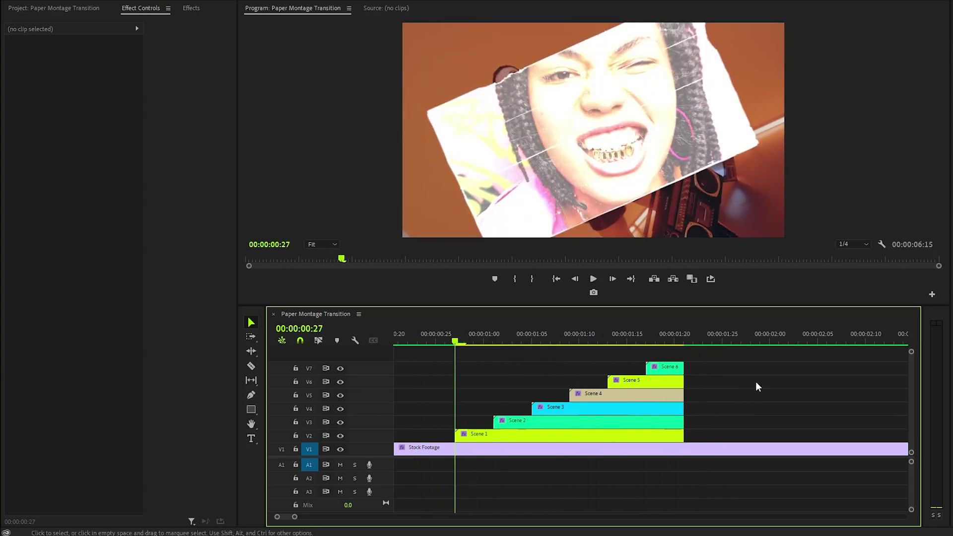
Step: Nest all six scene clips into a single sequence named 'Main'
drag(725, 369, 574, 440)
right_click(573, 441)
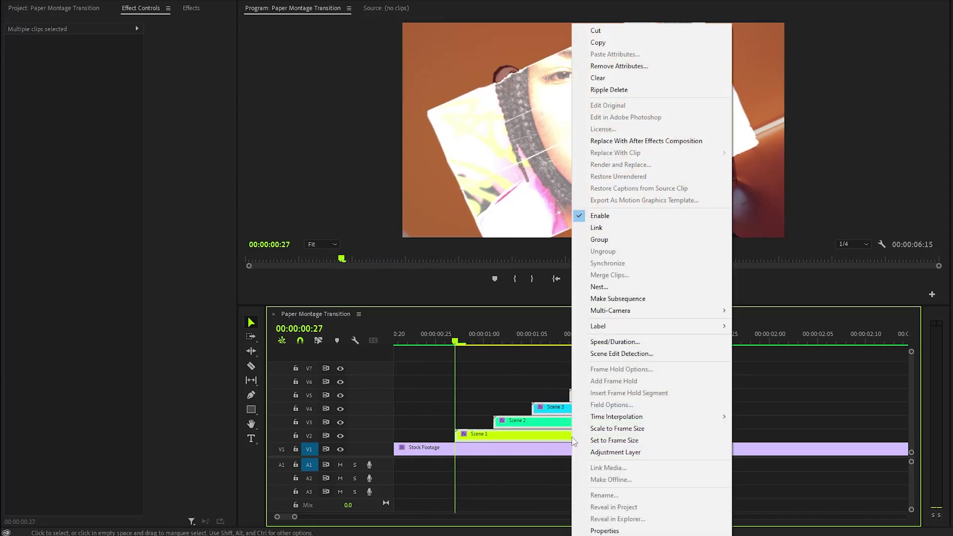
click(651, 286)
text(Main)
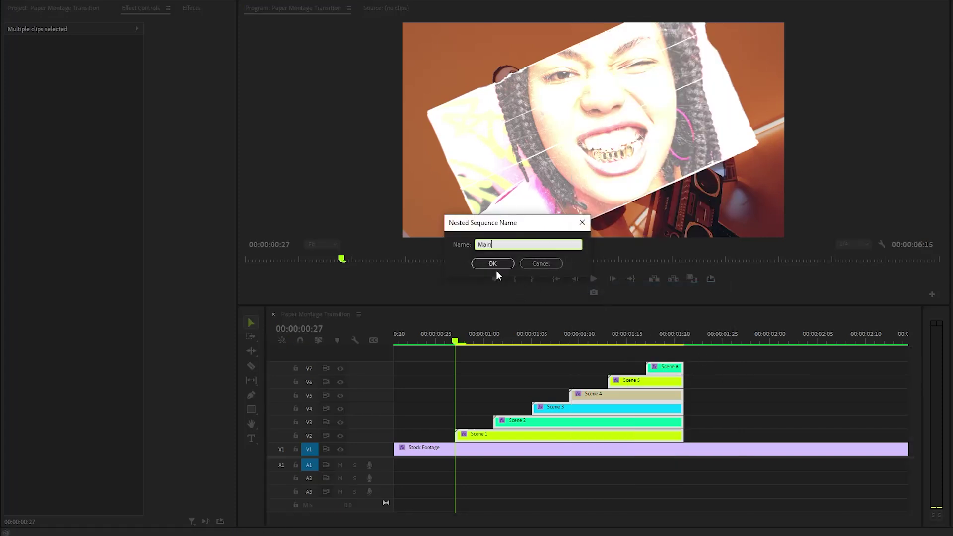
click(493, 267)
Step: Apply the Transform effect to the nested Main clip
click(520, 366)
click(192, 8)
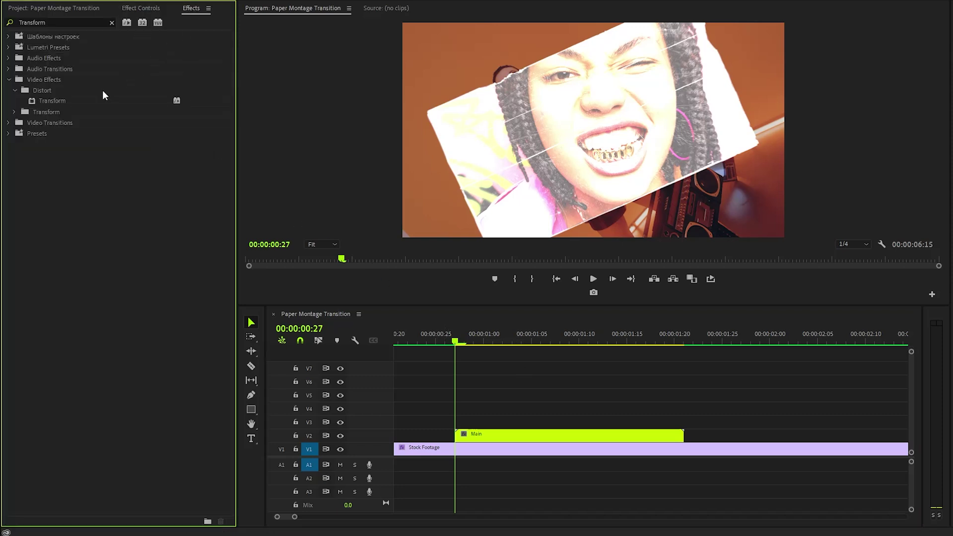
drag(56, 99, 476, 434)
Step: Keyframe Main's scale from 100 at its start to 105 at 00:00:01:21, then preview it
click(144, 8)
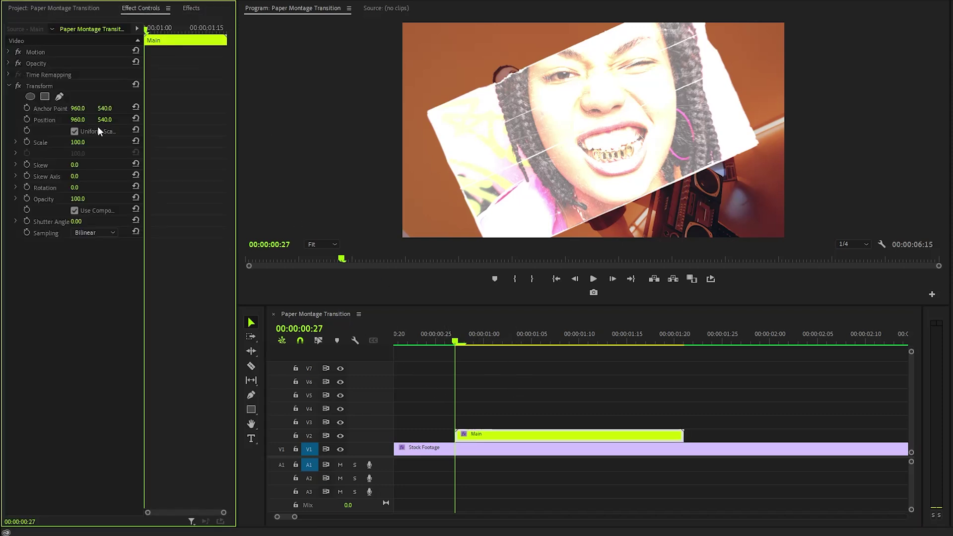
click(27, 142)
drag(152, 30, 226, 46)
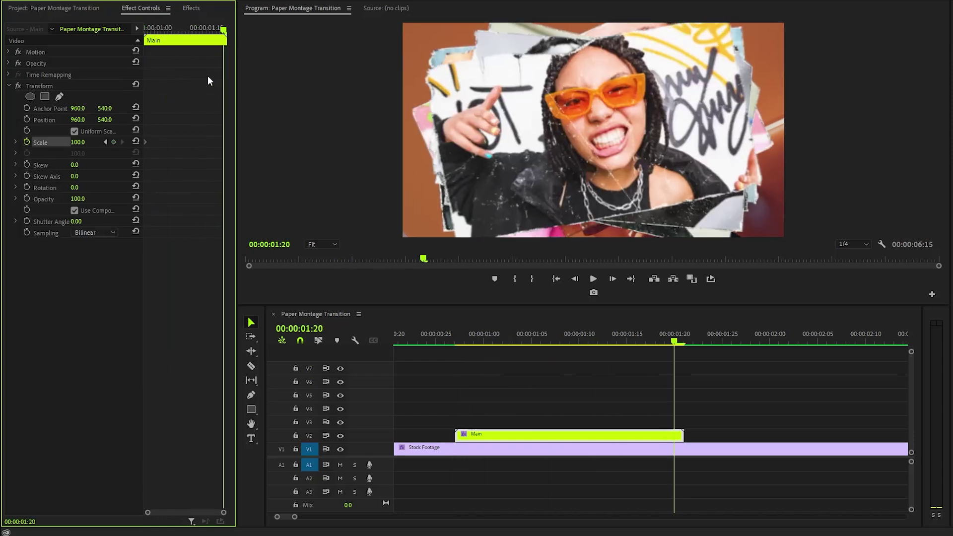
key(Right)
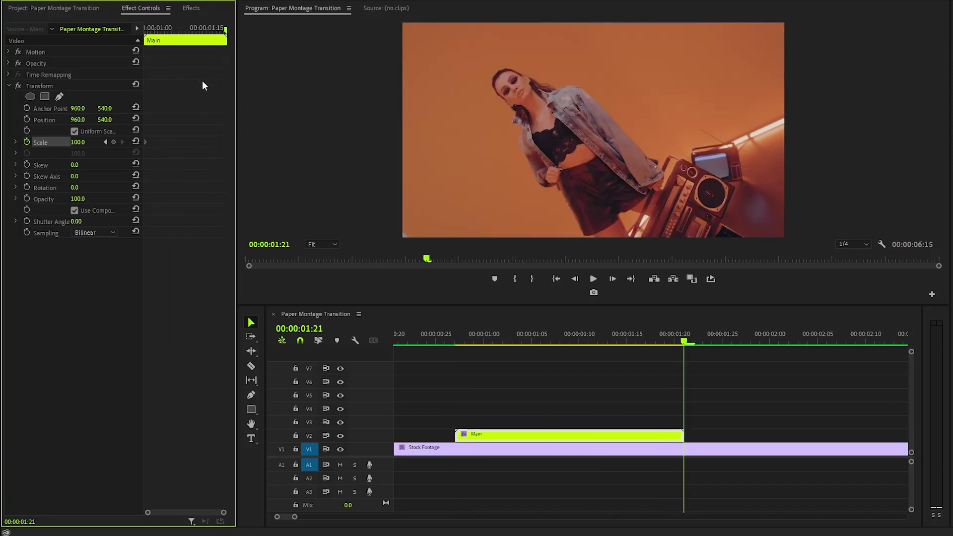
click(78, 142)
text(105)
key(Return)
click(454, 342)
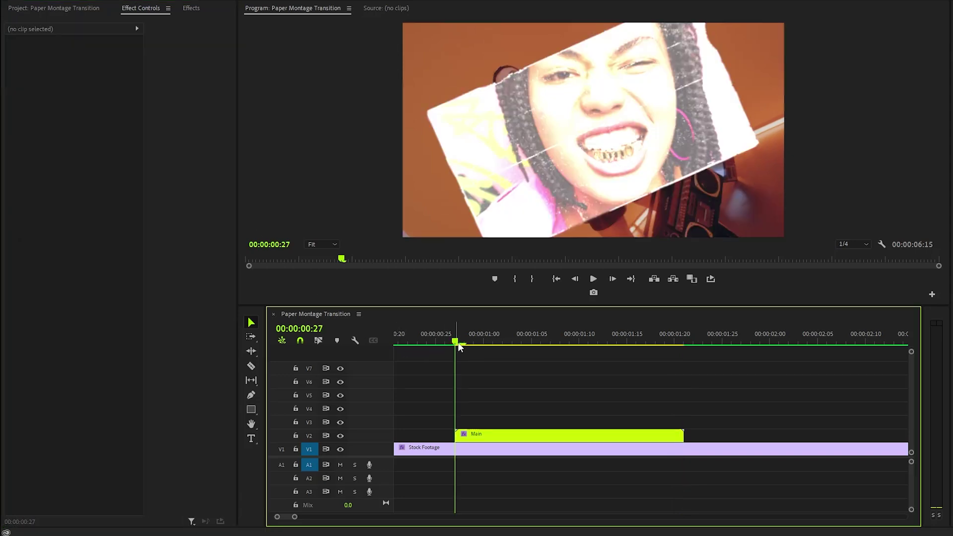
key(space)
key(space)
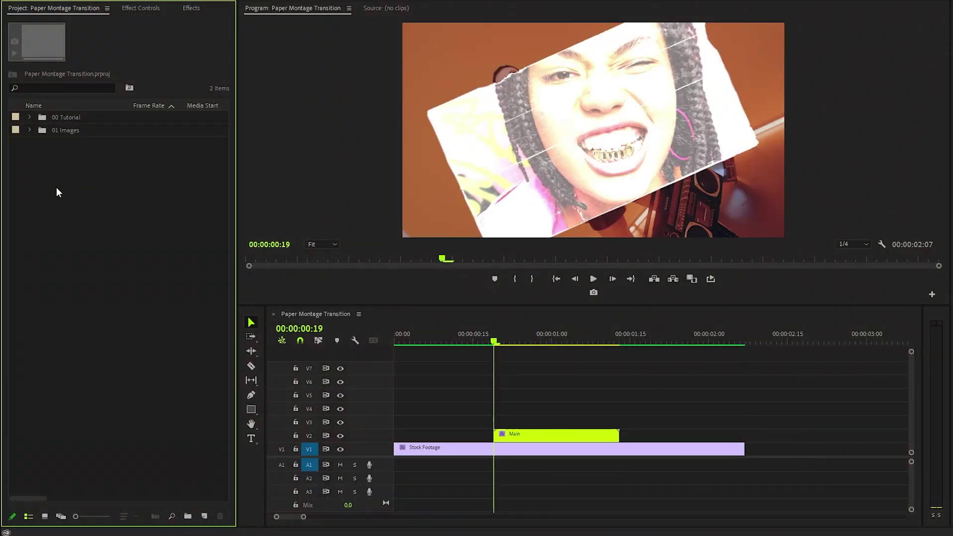
Step: Create a new Adjustment Layer with default settings and place it on V3 above Main
right_click(56, 188)
mouse_move(124, 234)
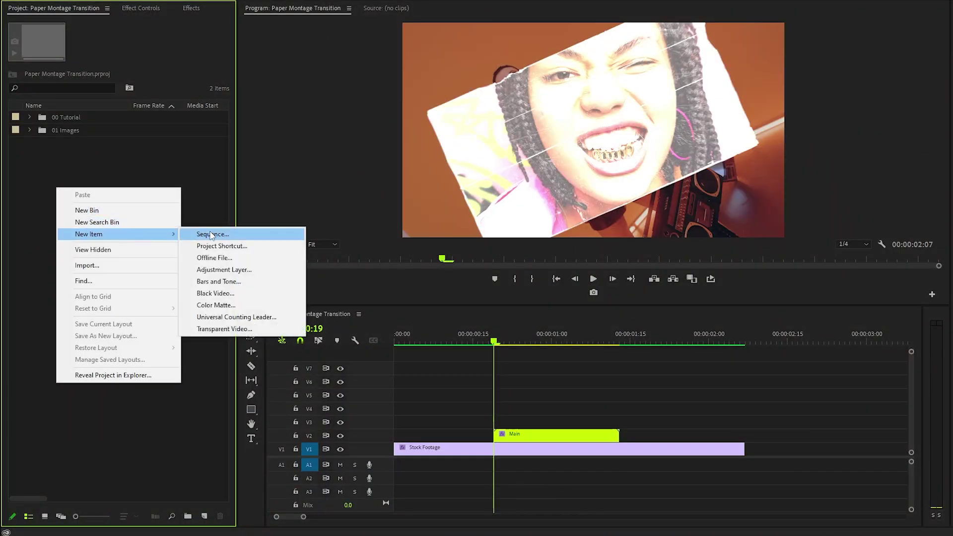
click(228, 270)
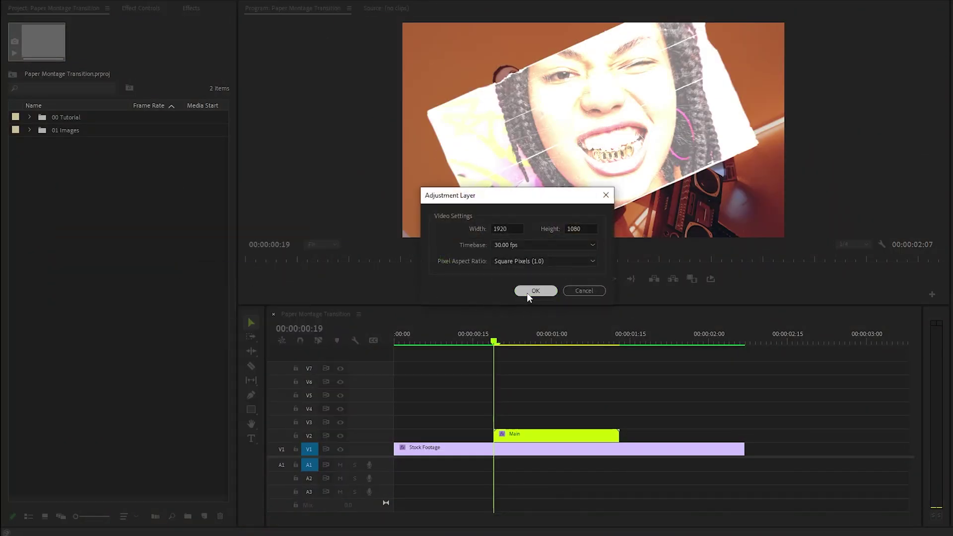
click(528, 293)
drag(49, 143, 431, 423)
Step: Trim the adjustment layer to run only from 00:00:00:18 to 00:00:00:21
drag(304, 517, 289, 517)
key(Left)
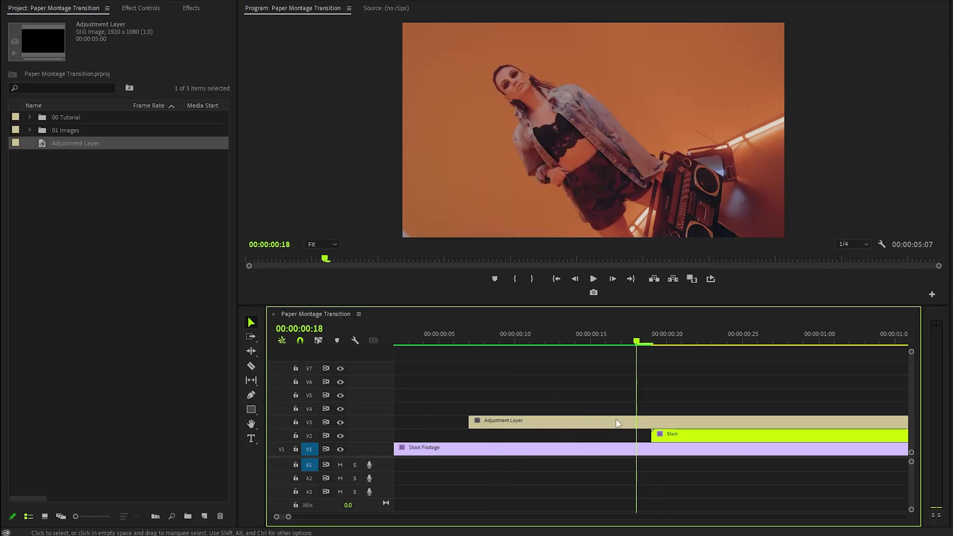
drag(610, 423, 740, 422)
click(738, 386)
key(Right)
key(Right)
key(Right)
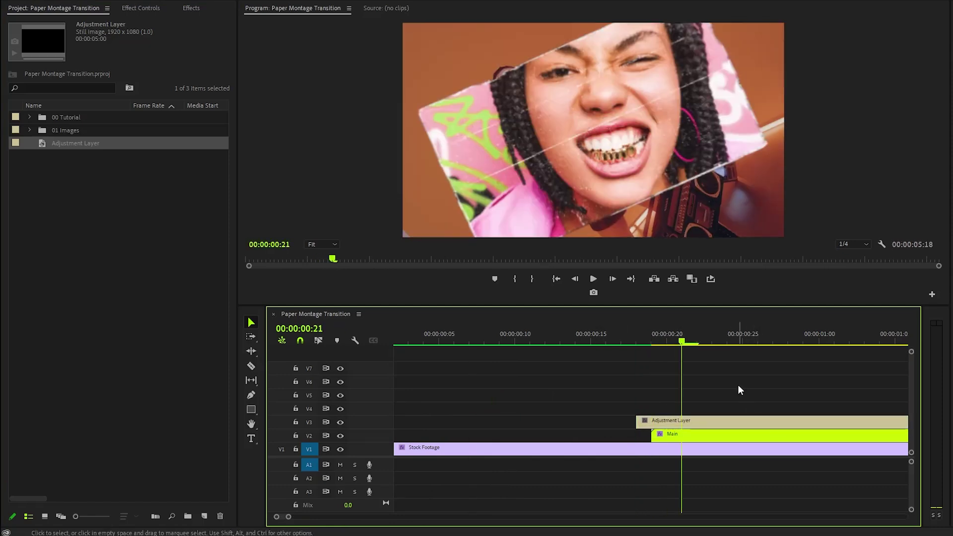
key(ctrl+k)
key(Delete)
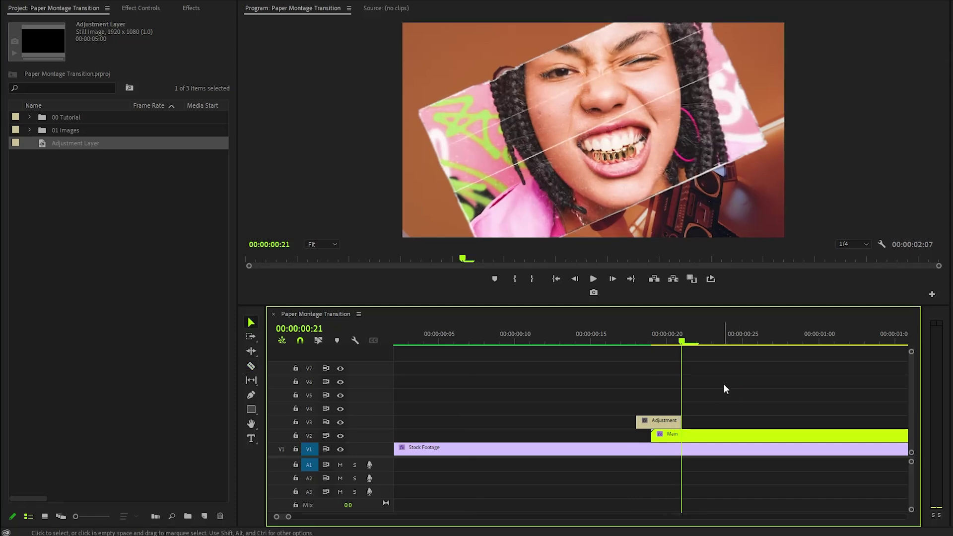
Step: Apply Brightness & Contrast to the adjustment layer by searching 'bright' in Effects
click(197, 11)
click(70, 22)
text(bright)
drag(94, 98, 651, 421)
Step: Keyframe the layer's Brightness at 0 at :18, 100 at :19 and 0 at :21
click(129, 10)
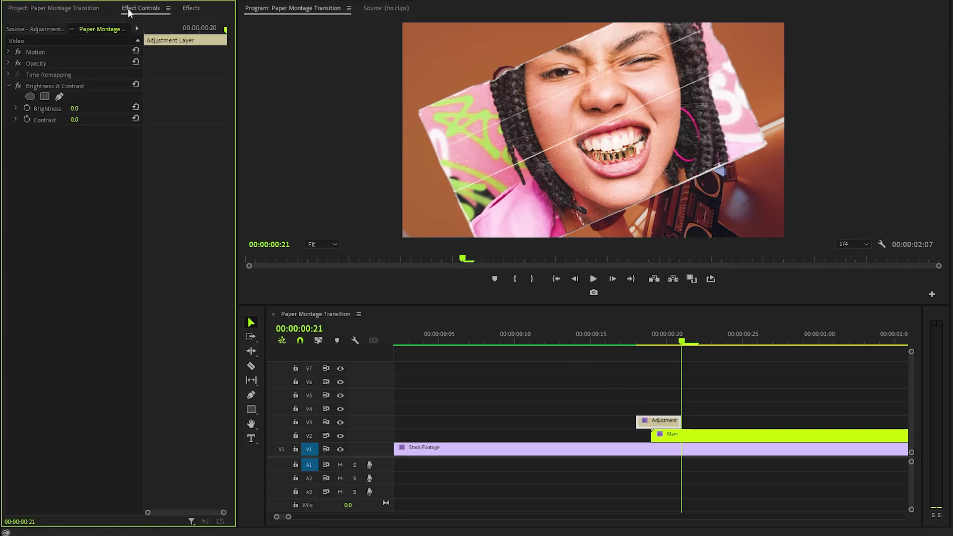
click(70, 86)
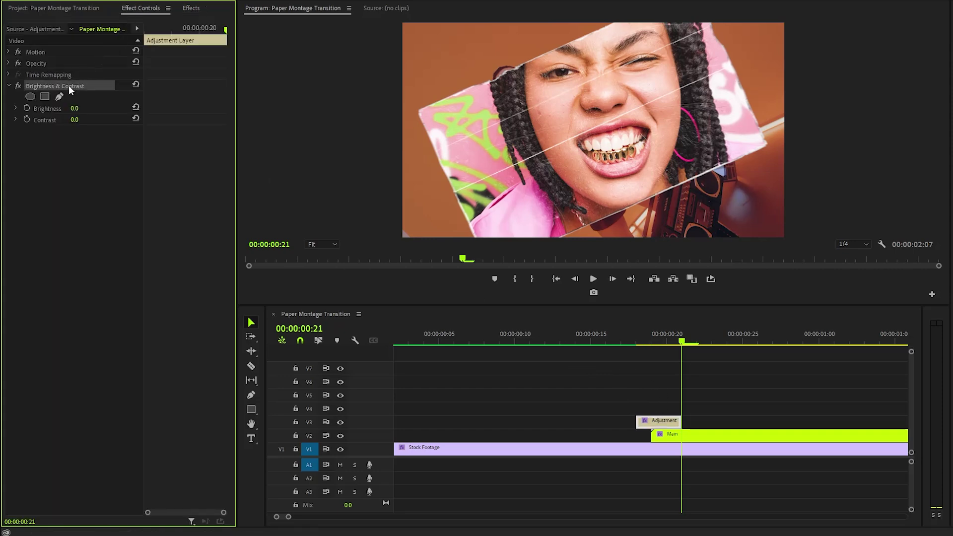
drag(154, 38, 126, 34)
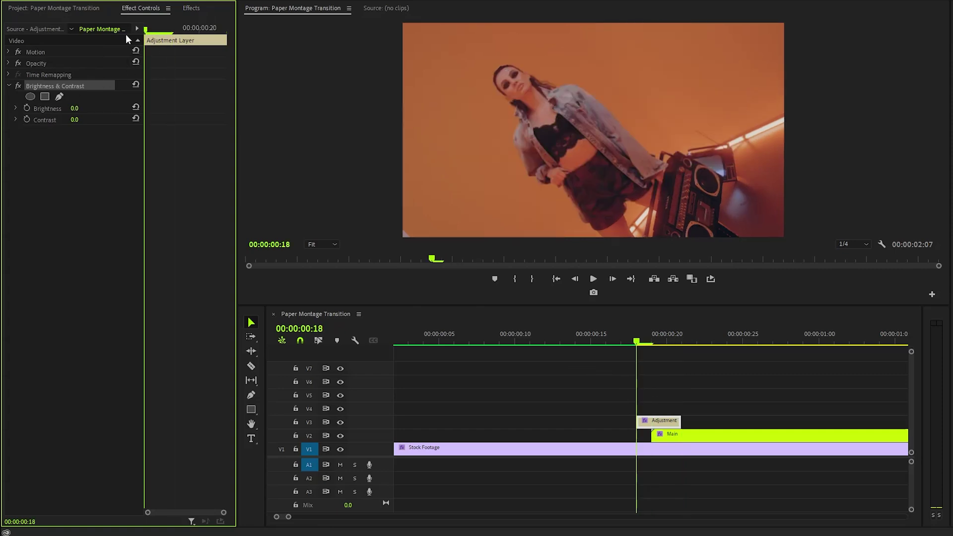
click(27, 108)
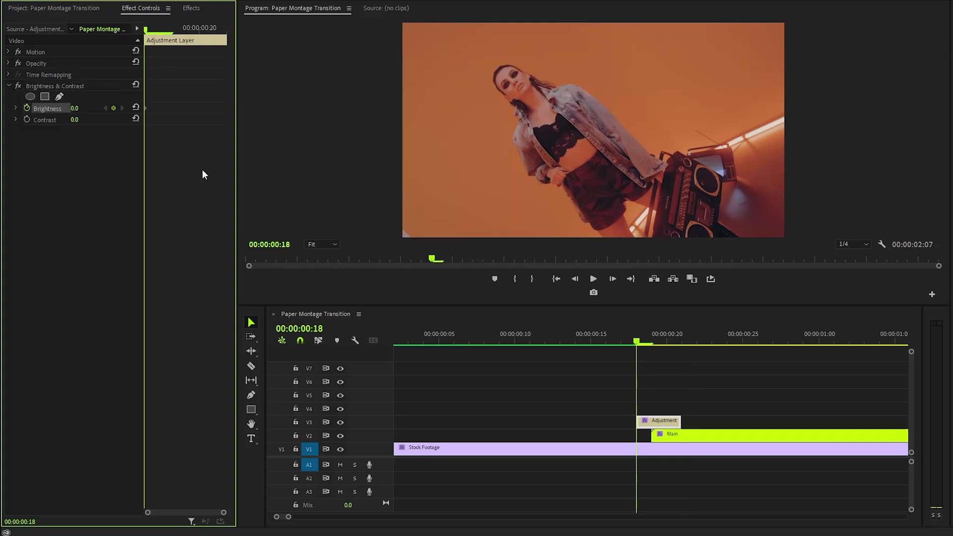
key(Right)
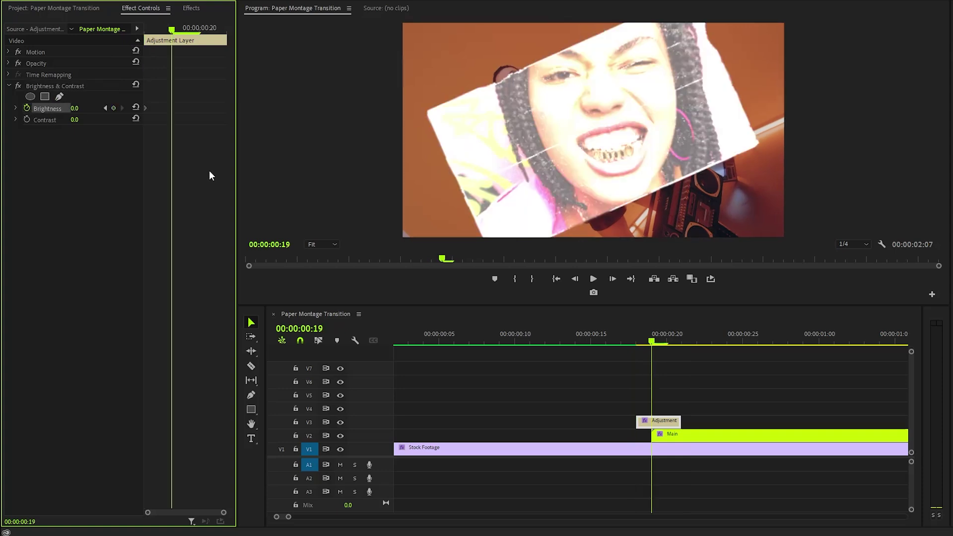
click(74, 108)
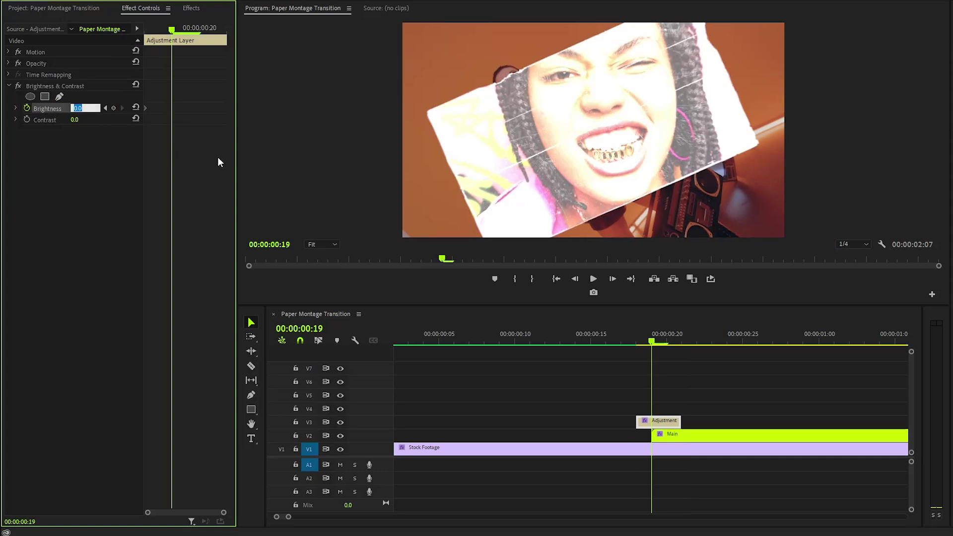
text(100)
key(Return)
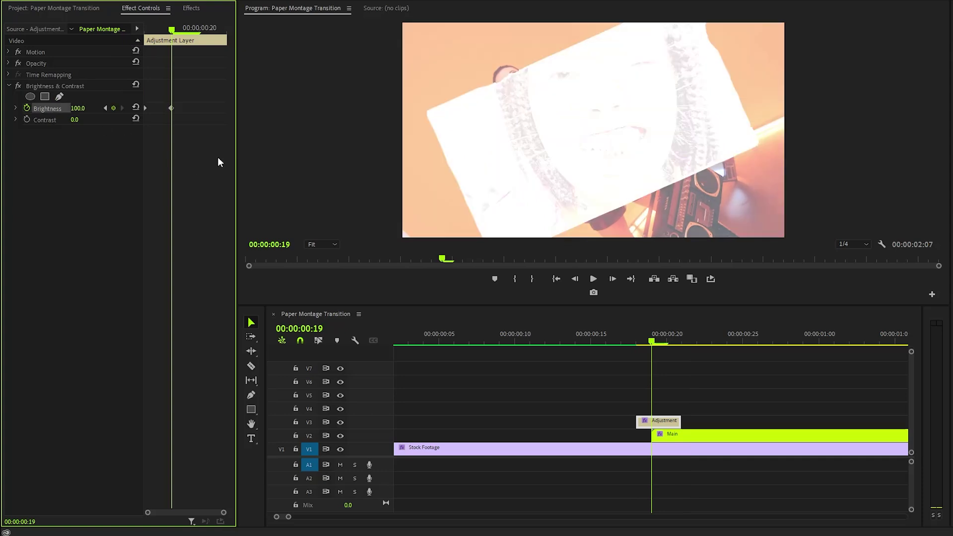
key(Right)
key(Right)
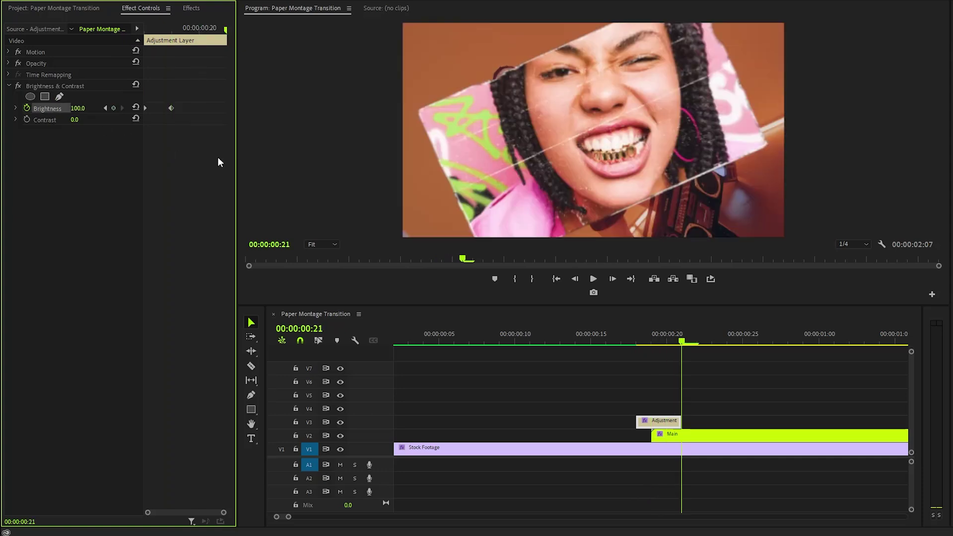
click(135, 107)
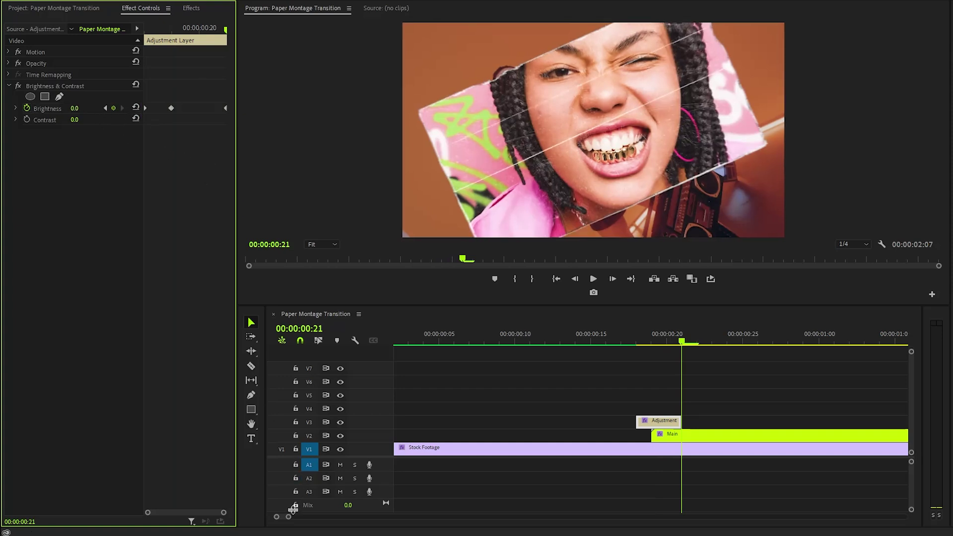
drag(288, 517, 299, 517)
Step: Duplicate the flash adjustment layer to Main's end on V3
click(590, 401)
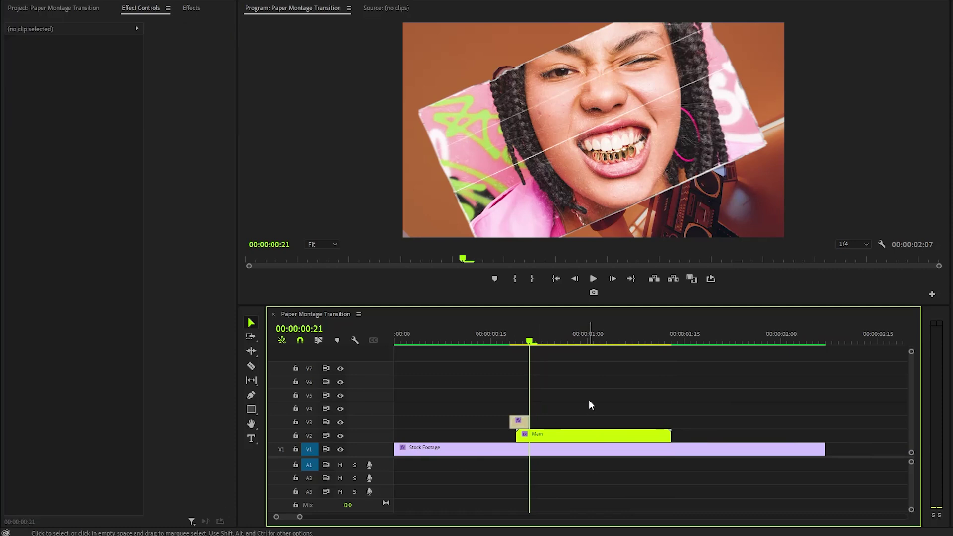
drag(527, 422, 673, 426)
drag(653, 341, 439, 348)
click(753, 384)
Step: Preview the montage from 00:00:00:15, then add SFX.wav to track A1 beneath Main
key(space)
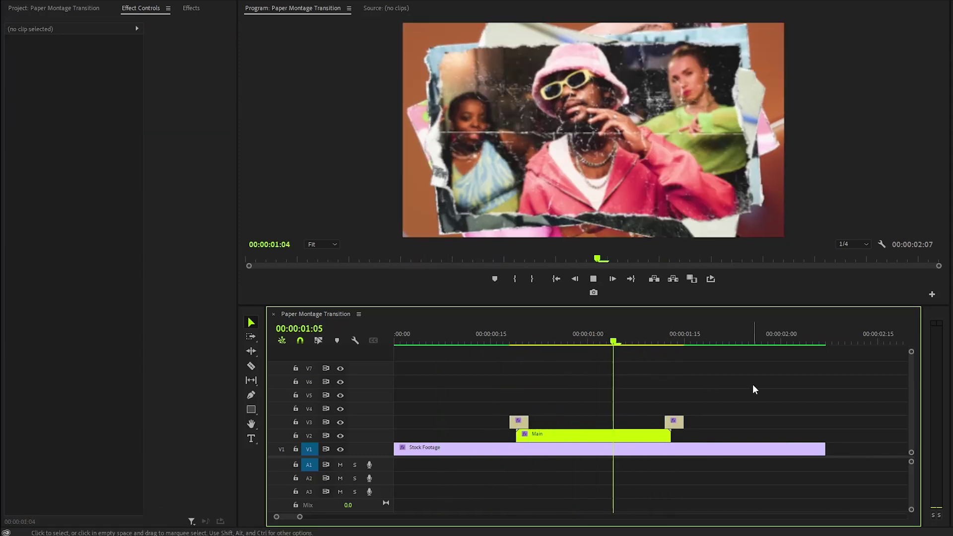
key(space)
click(491, 340)
key(space)
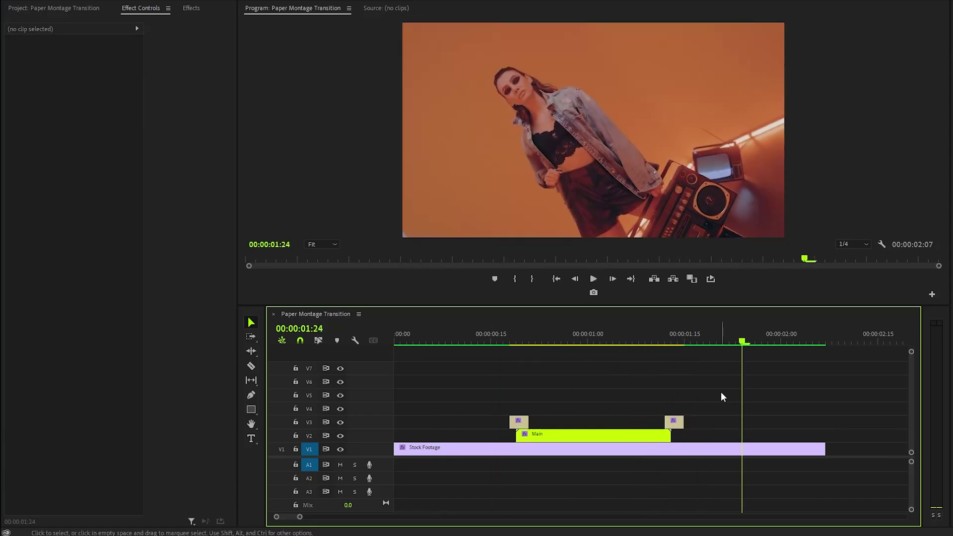
key(alt+Tab)
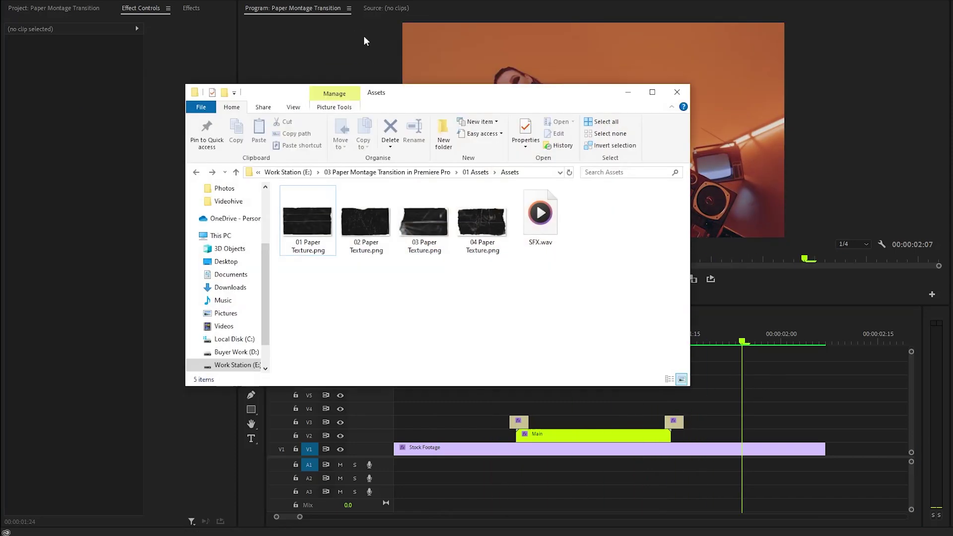
drag(541, 213, 513, 469)
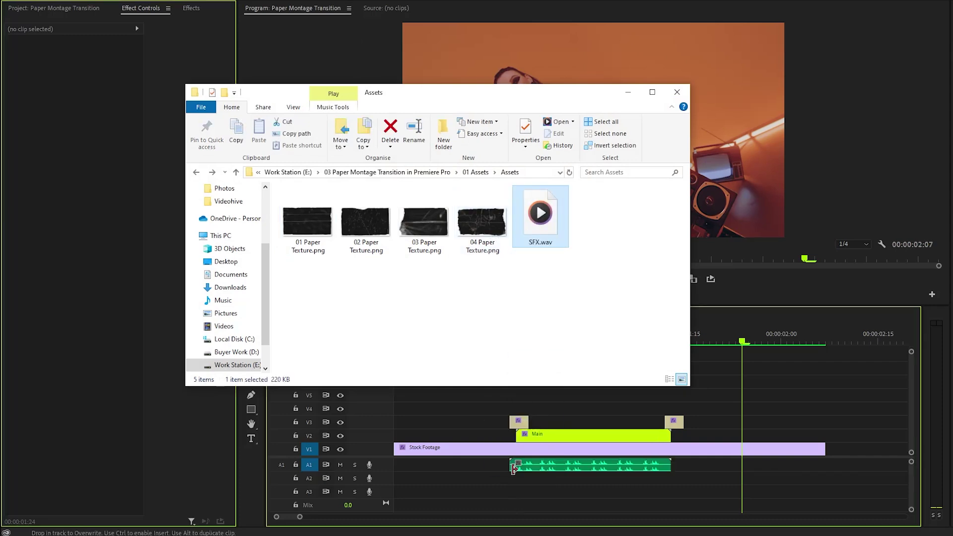
key(alt+Tab)
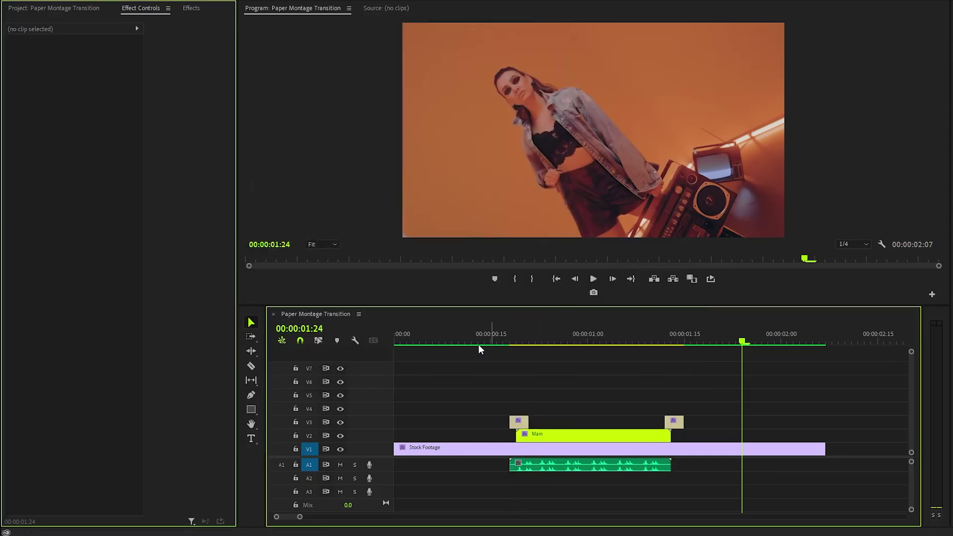
click(473, 342)
key(space)
key(space)
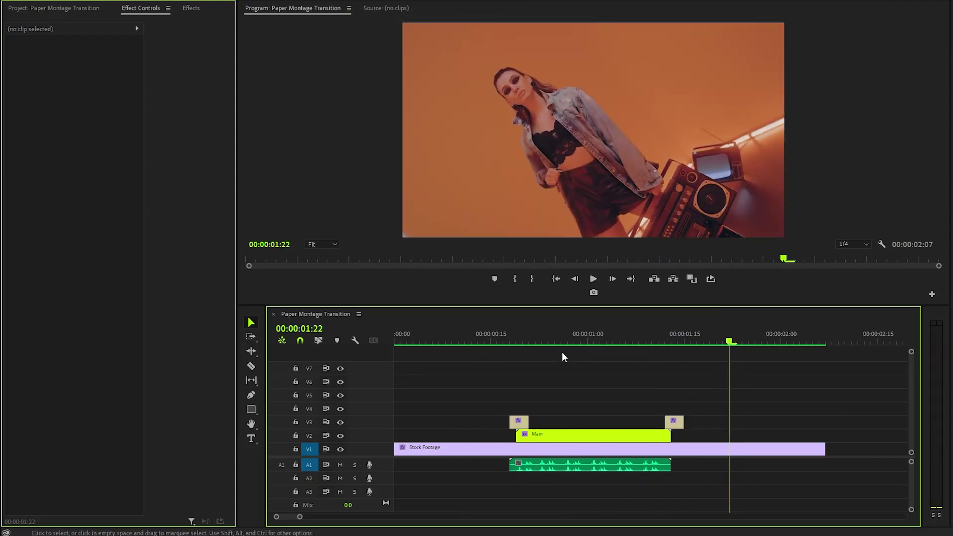
click(459, 341)
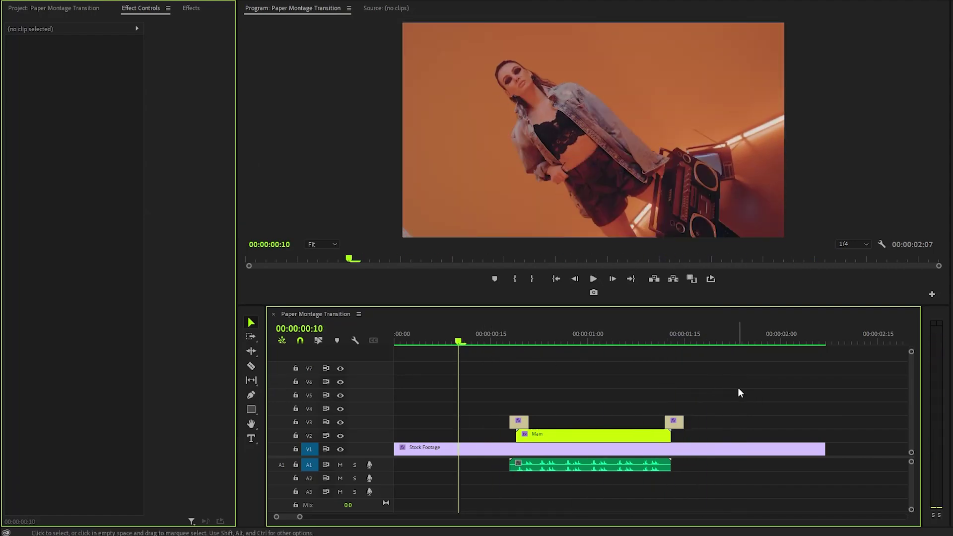